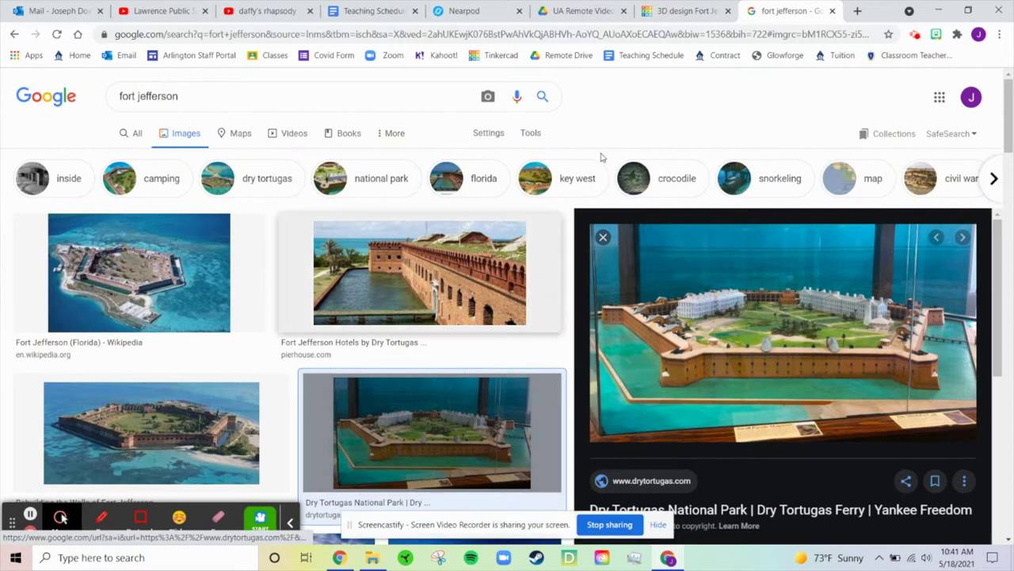
- Switch to the Tinkercad design, add a box 120 mm long and 20 mm wide behind the fort's wall, and colour it white
click(674, 11)
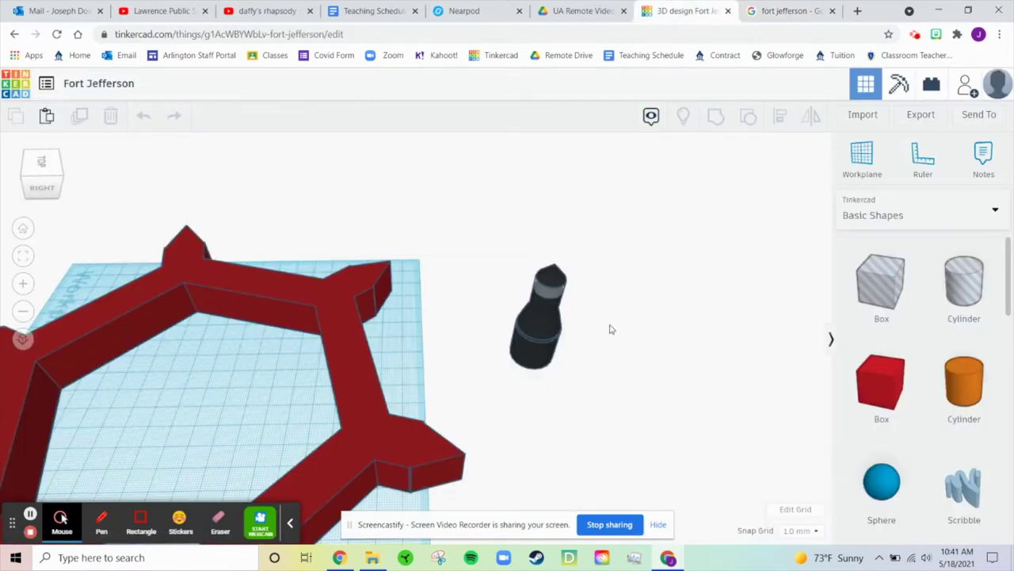
scroll(544, 384, down, 3)
right_drag(366, 364, 466, 283)
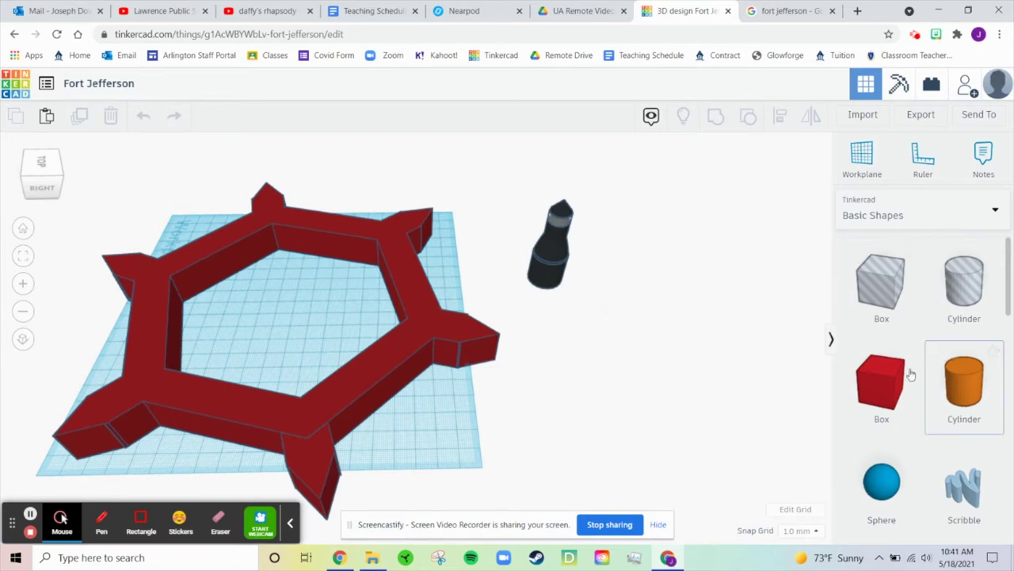
drag(878, 386, 788, 300)
scroll(536, 397, up, 3)
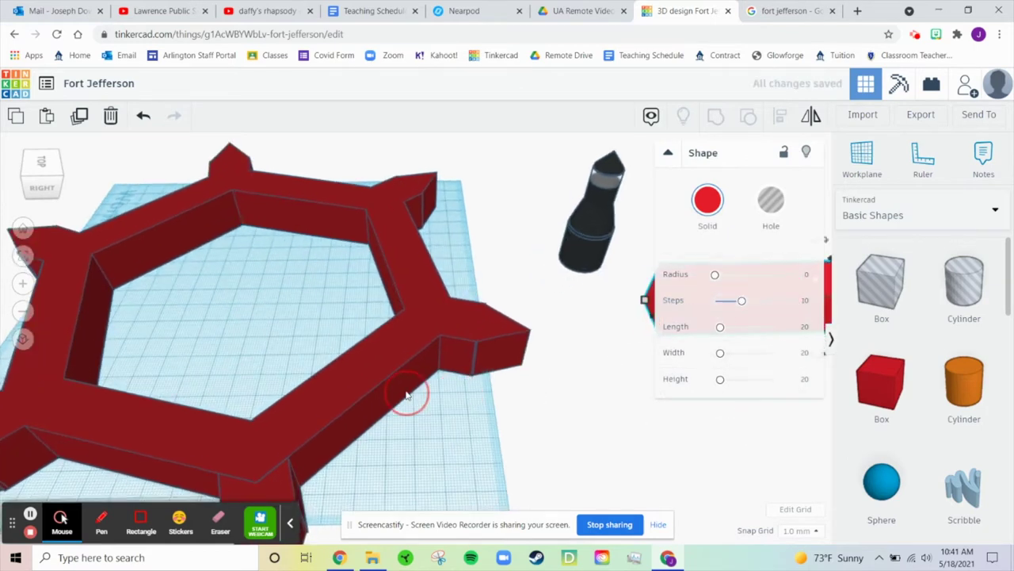
scroll(408, 396, down, 5)
drag(592, 330, 377, 237)
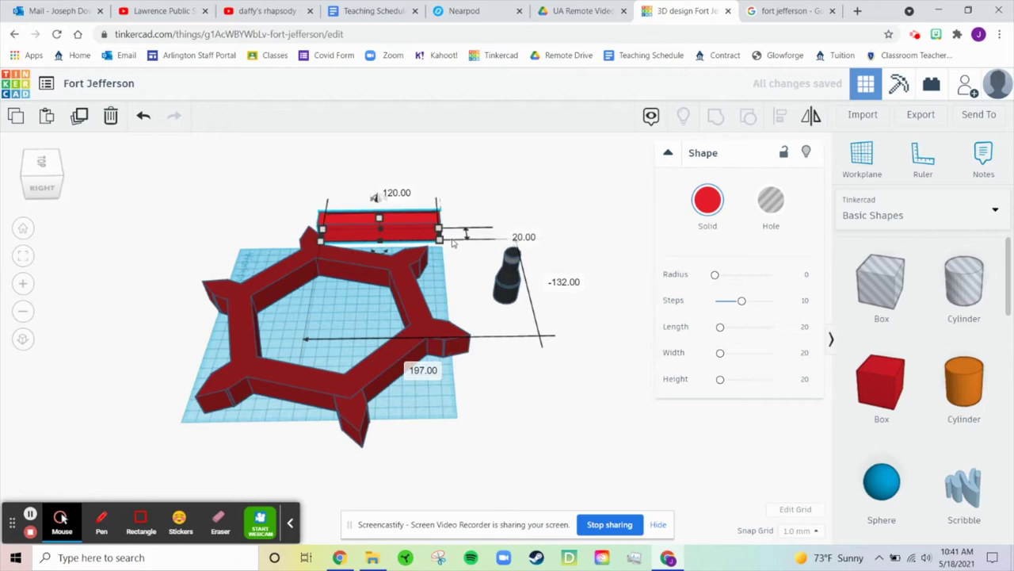
click(695, 229)
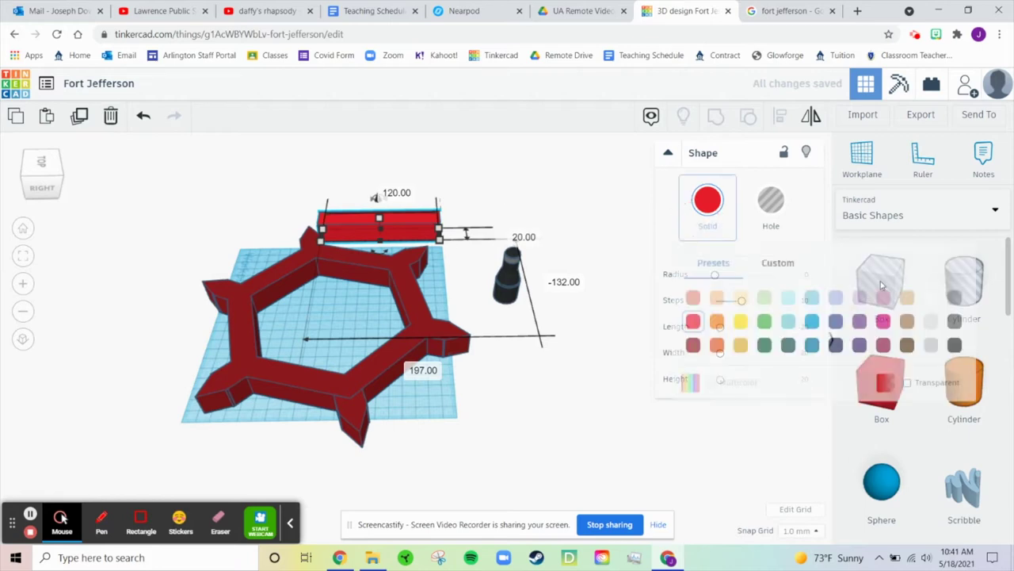
click(928, 294)
- Switch to the Google Images results and compare the structuremag.org aerial photo of Fort Jefferson with the drytortugas.com scale model photo
click(810, 13)
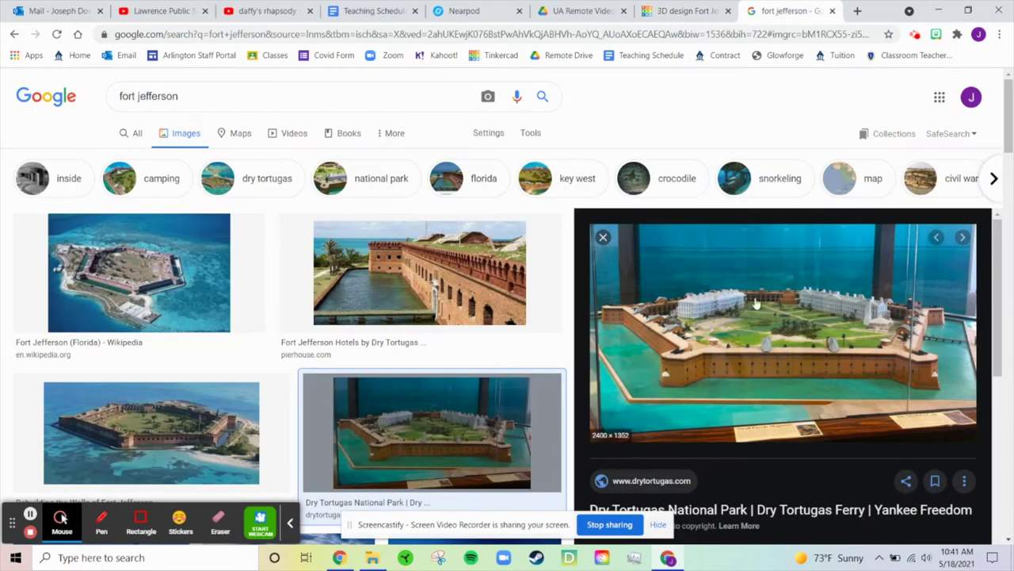
scroll(622, 372, down, 3)
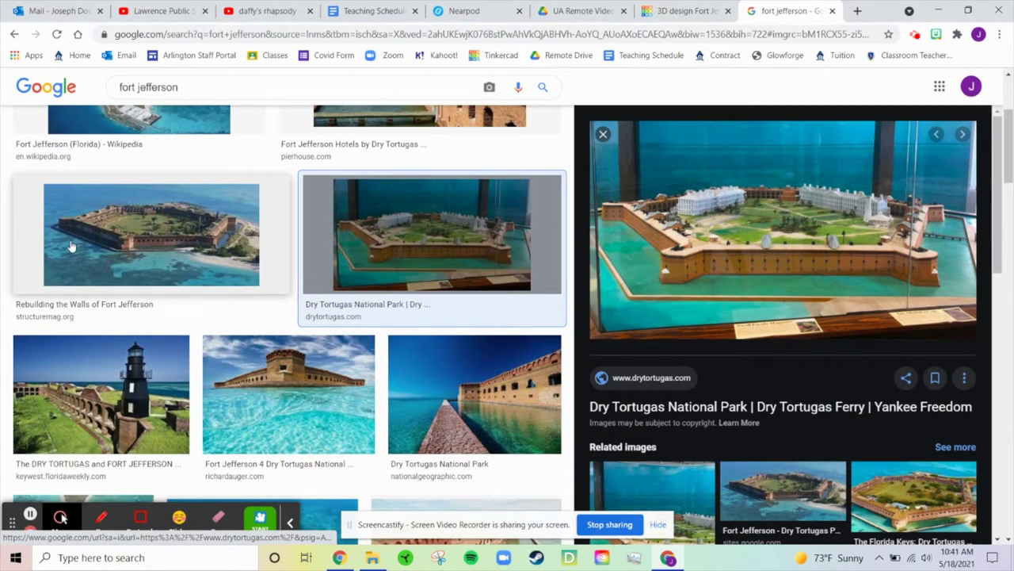
scroll(159, 237, up, 1)
click(181, 336)
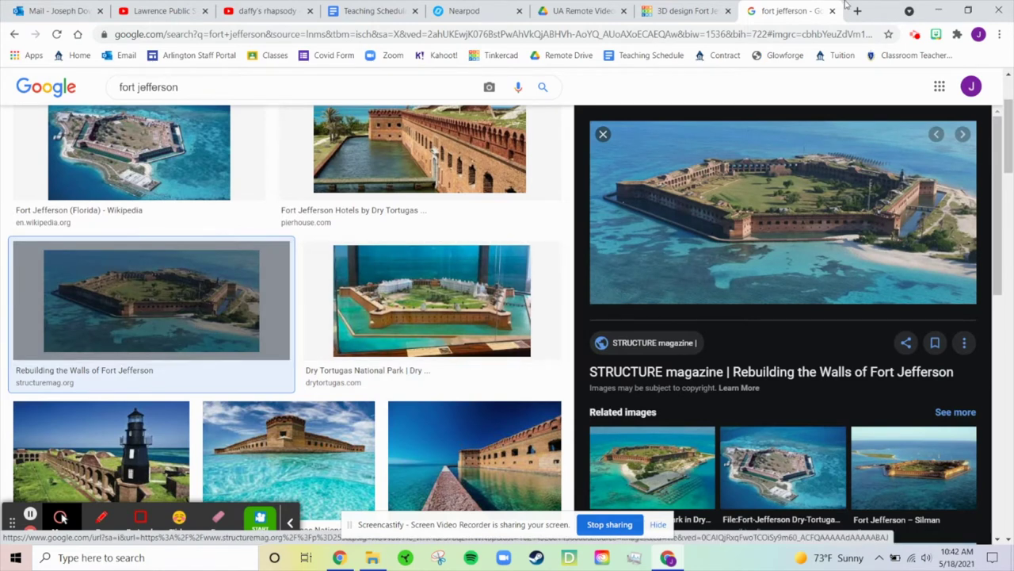
click(685, 11)
click(785, 11)
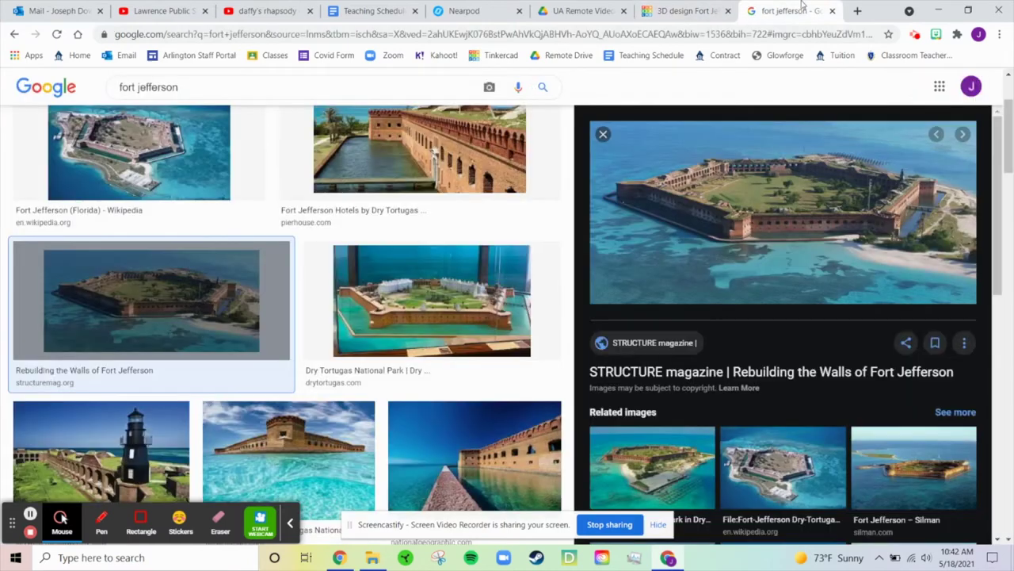
click(469, 315)
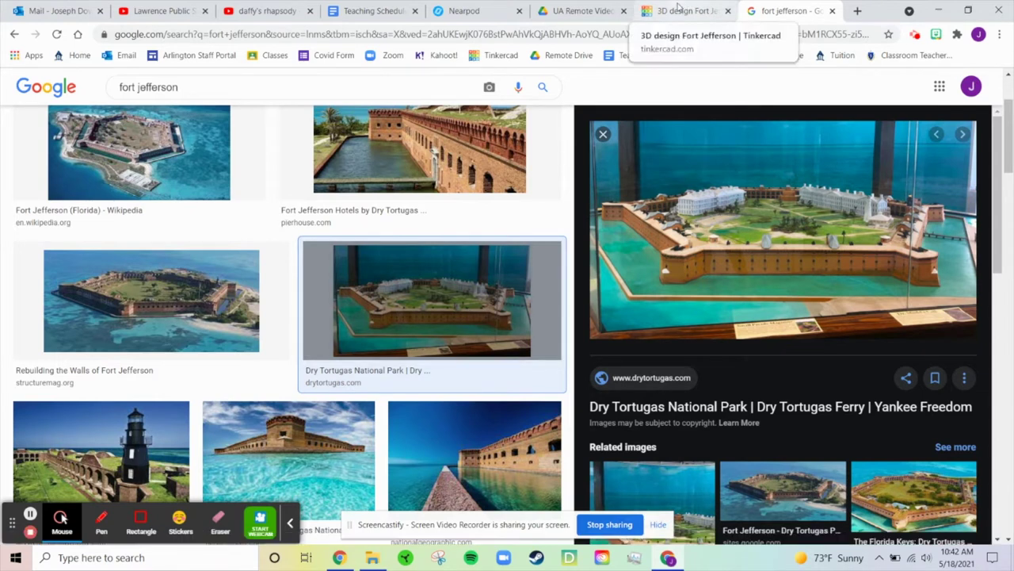
- Return to the Tinkercad design and delete the white box behind the fort's wall
click(679, 10)
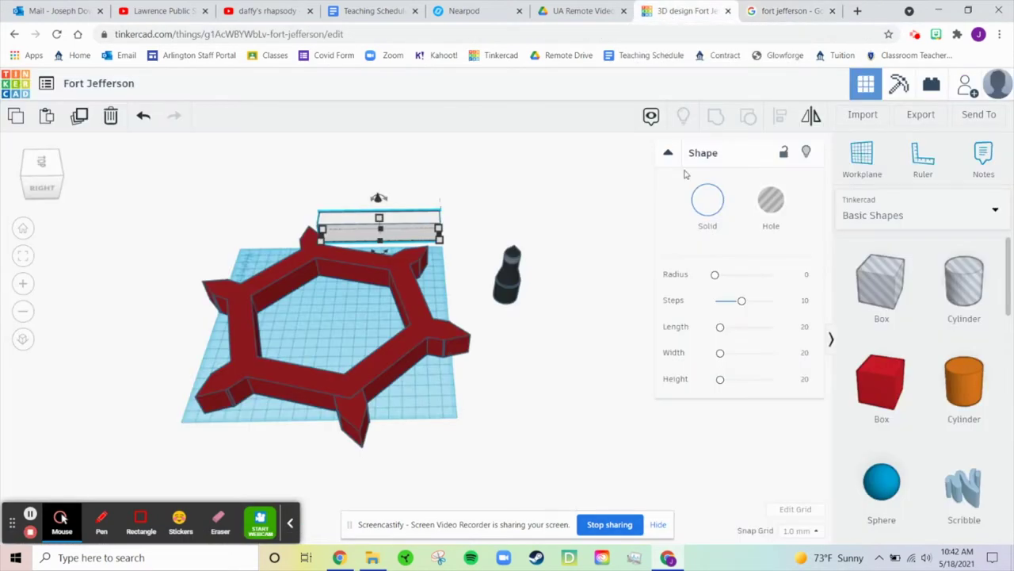
click(536, 212)
click(404, 228)
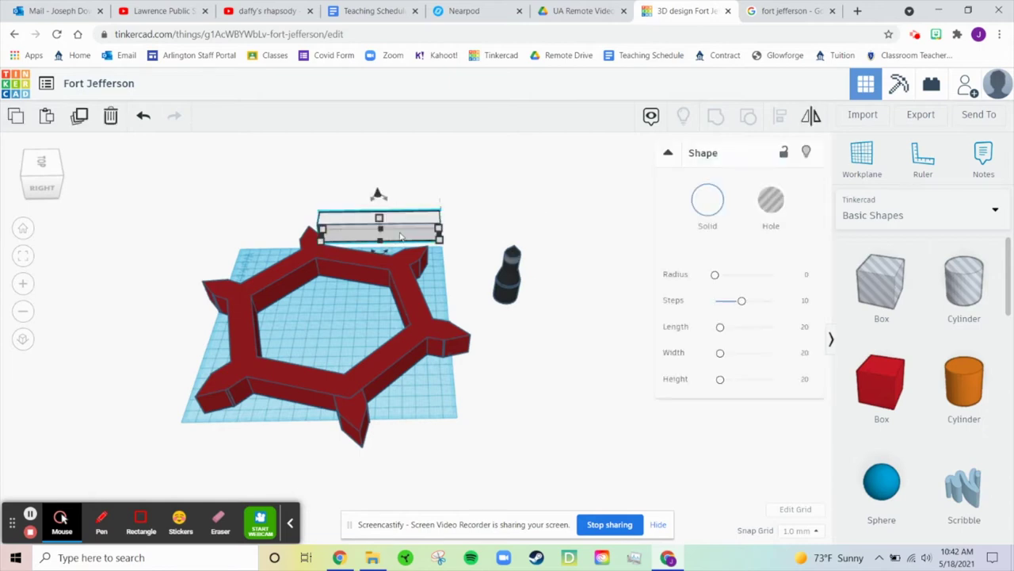
key(Delete)
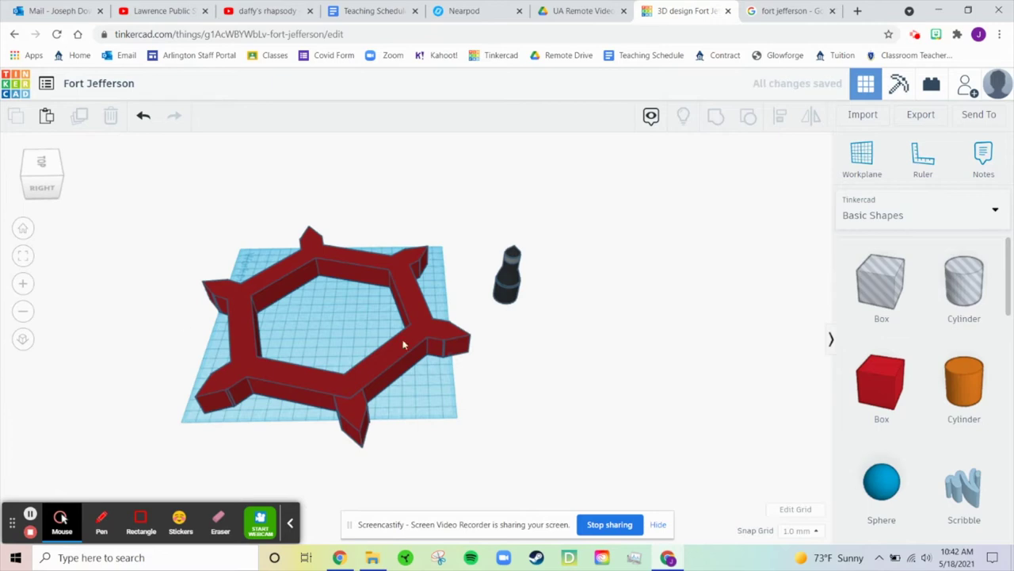
- Move the three-part black tower inside the fort's hexagonal wall and scale it down proportionally to a 13 by 13 mm base
drag(497, 222, 573, 317)
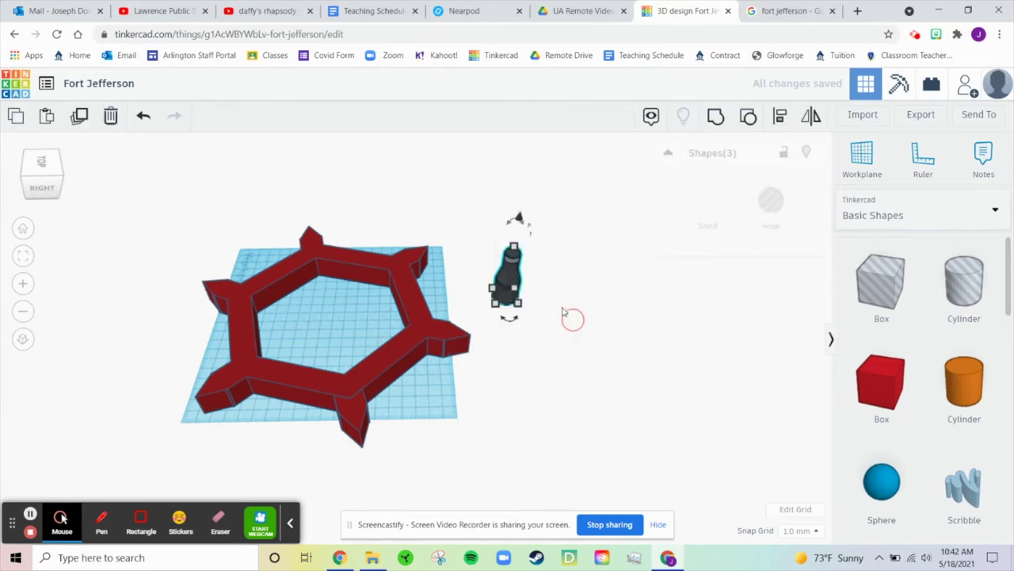
drag(515, 282, 388, 313)
scroll(401, 302, up, 2)
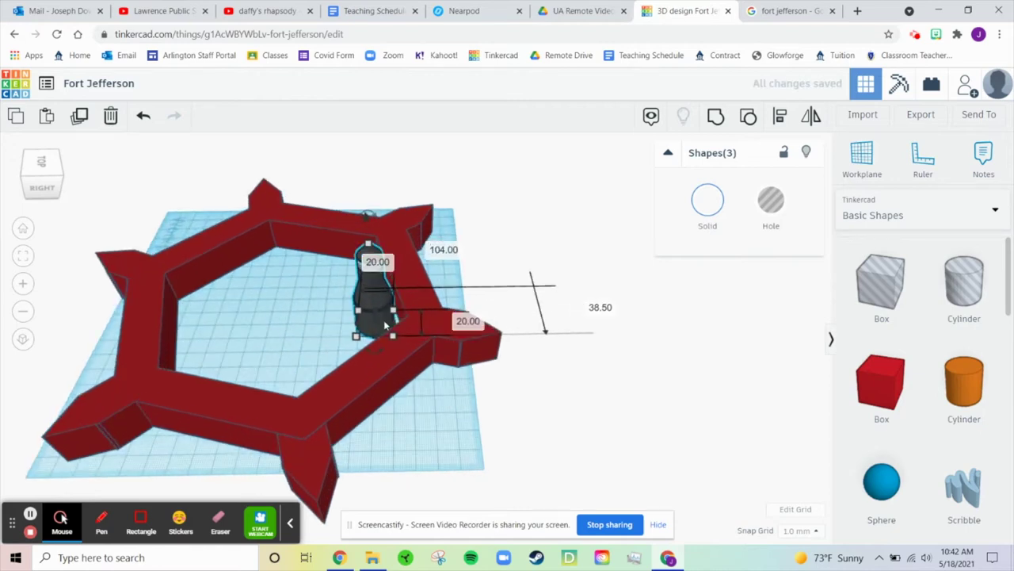
shift+drag(357, 310, 369, 319)
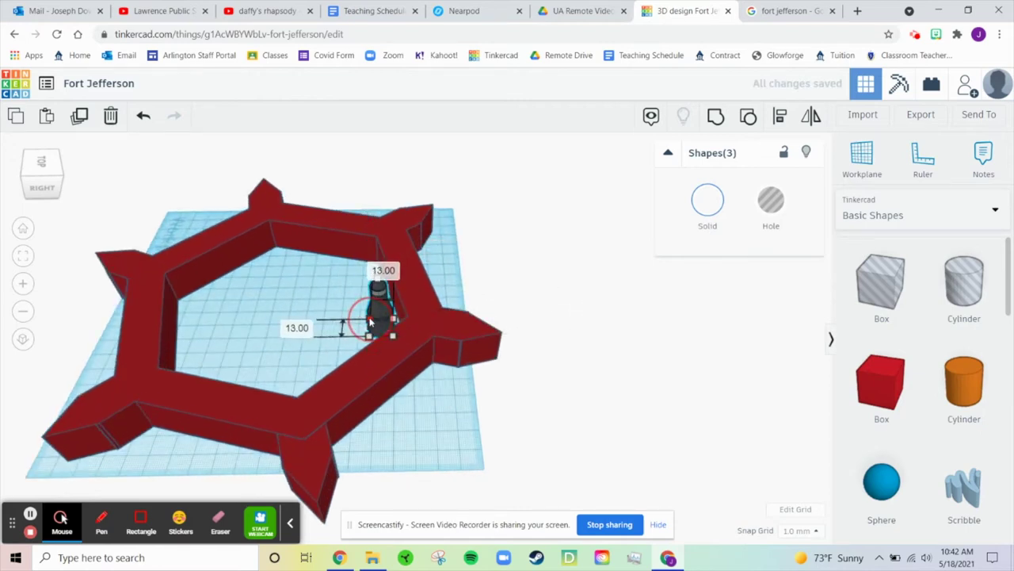
click(523, 248)
right_drag(541, 249, 674, 283)
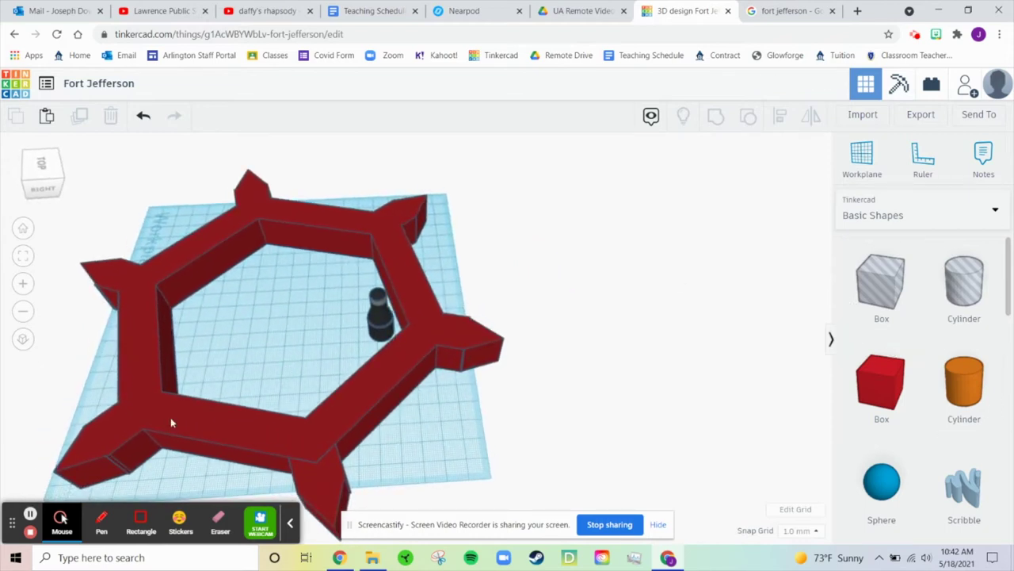
- Add a Polygon shape beside the fort, set its segments to 6, and move it closer to the outer wall
scroll(915, 399, down, 3)
scroll(915, 401, up, 4)
scroll(917, 396, down, 8)
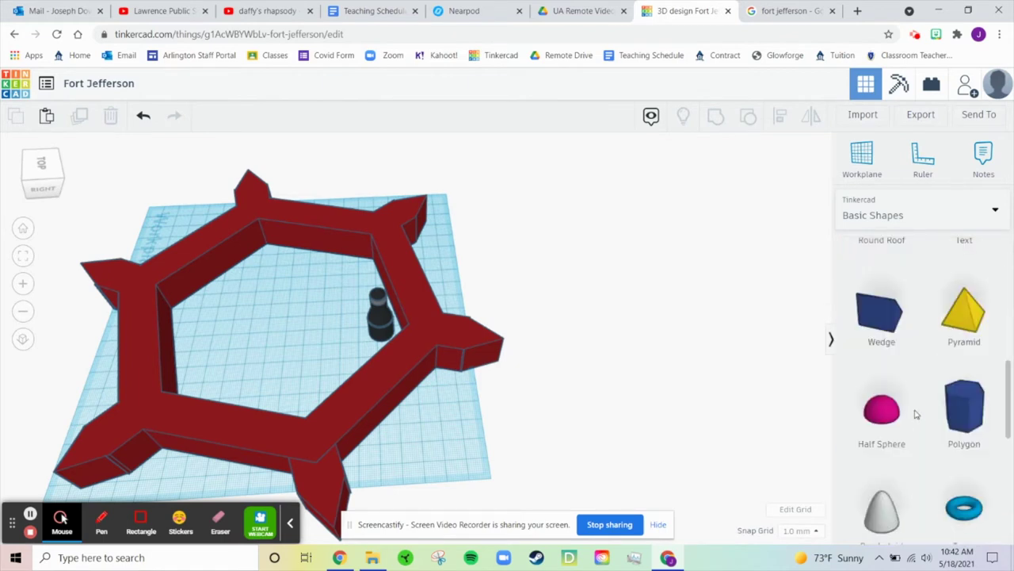
scroll(919, 390, down, 4)
scroll(919, 390, up, 4)
drag(964, 316, 624, 393)
drag(714, 326, 746, 326)
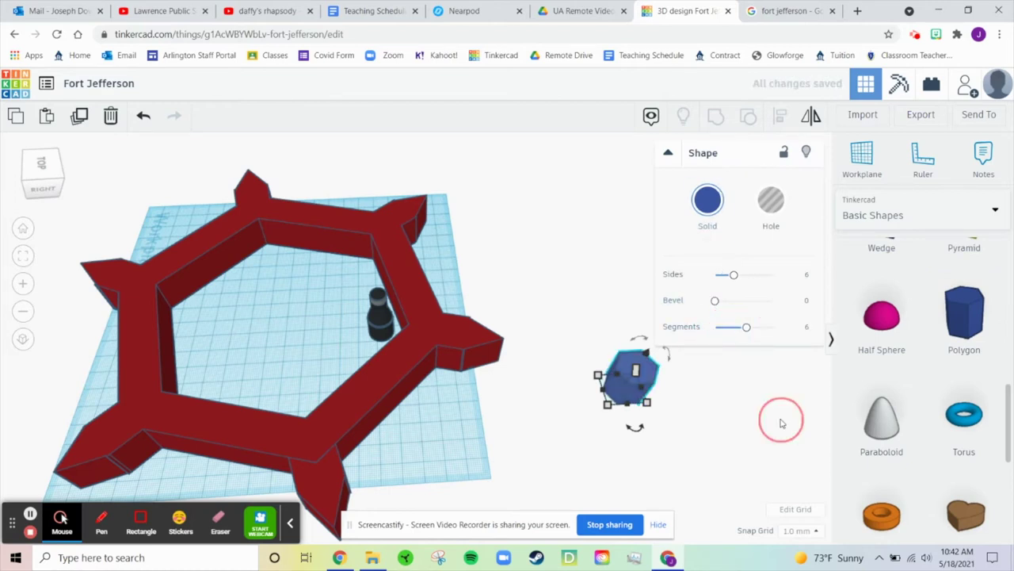
click(781, 422)
drag(630, 376, 582, 305)
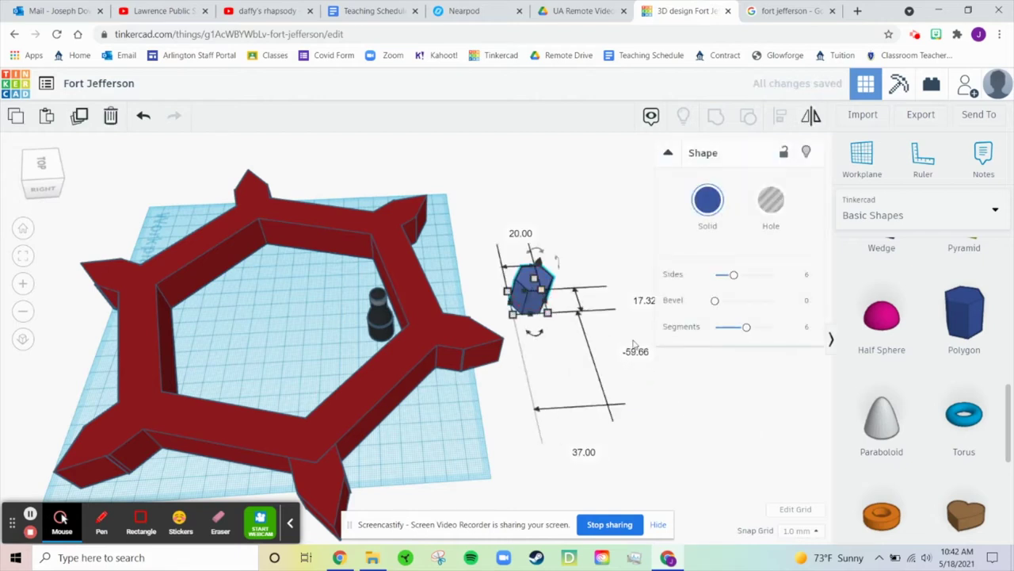
- Scale the blue polygon up proportionally to about 78.5 by 68 mm and move it inside the fort's wall
scroll(739, 404, up, 2)
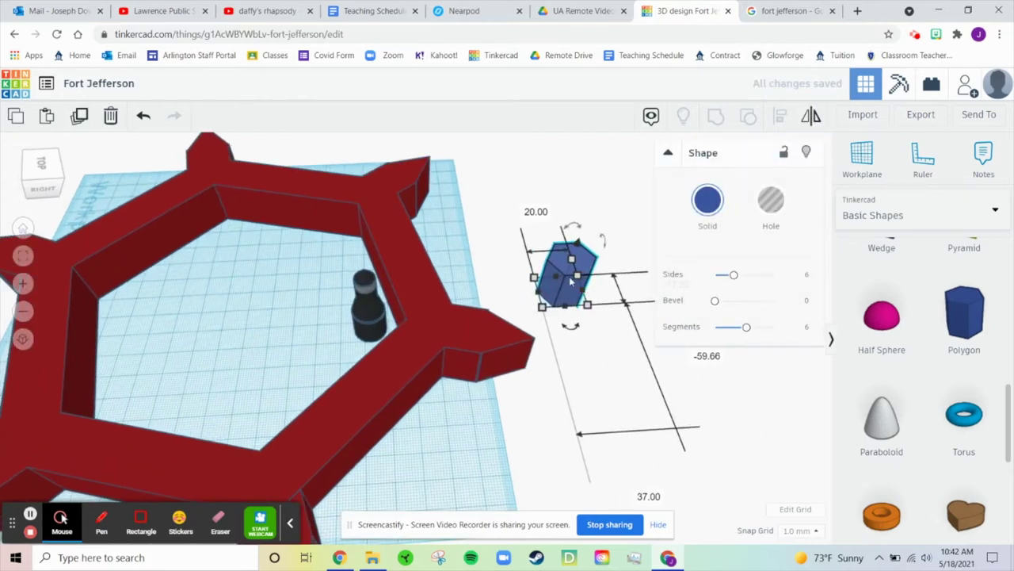
shift+drag(578, 275, 676, 193)
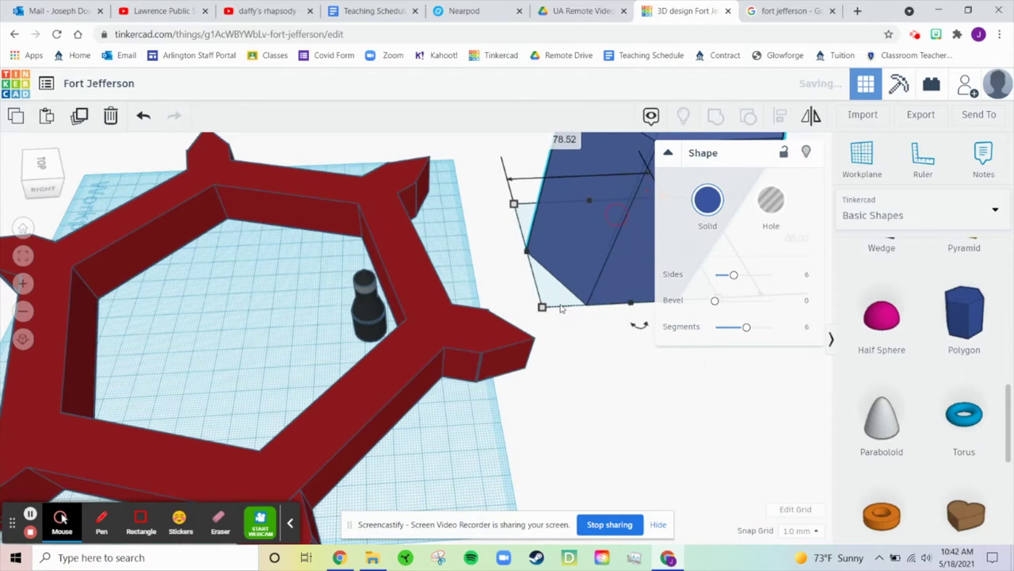
scroll(545, 336, down, 6)
scroll(484, 292, up, 3)
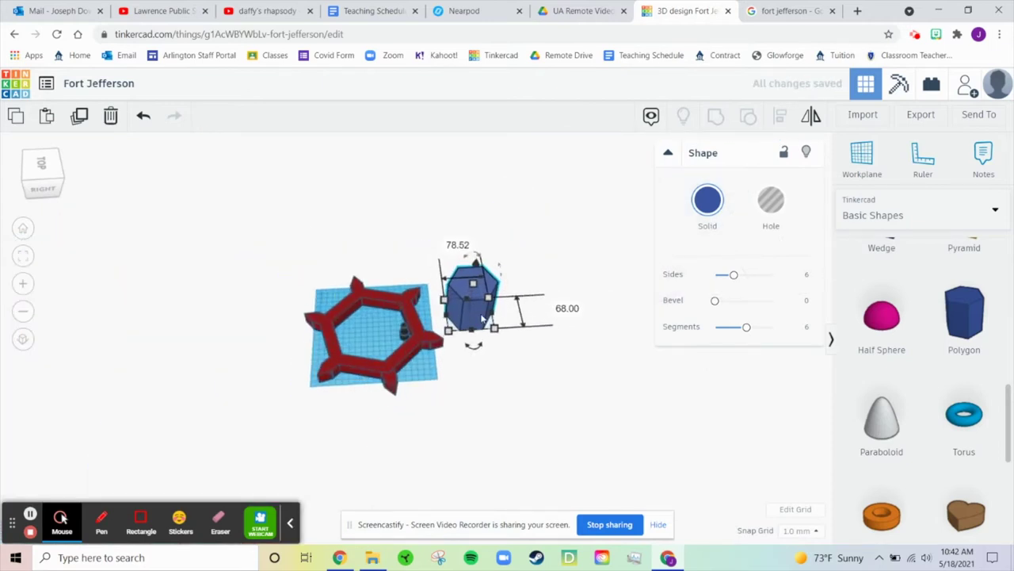
drag(475, 310, 366, 333)
click(317, 245)
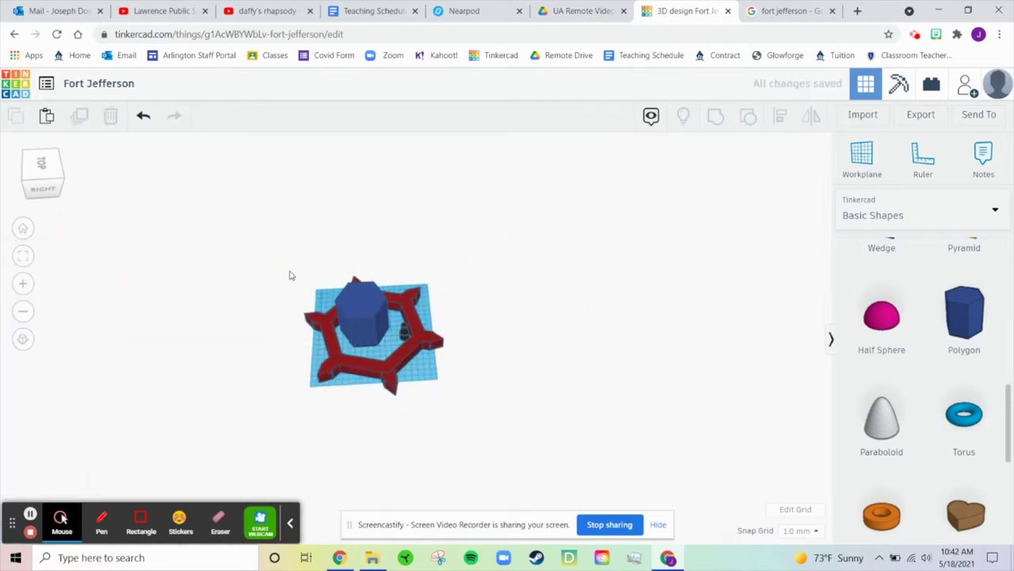
- Enlarge the blue polygon to about 118 by 102 mm and rotate it -9° to line its sides up with the fort's wall
click(366, 317)
drag(402, 343, 414, 334)
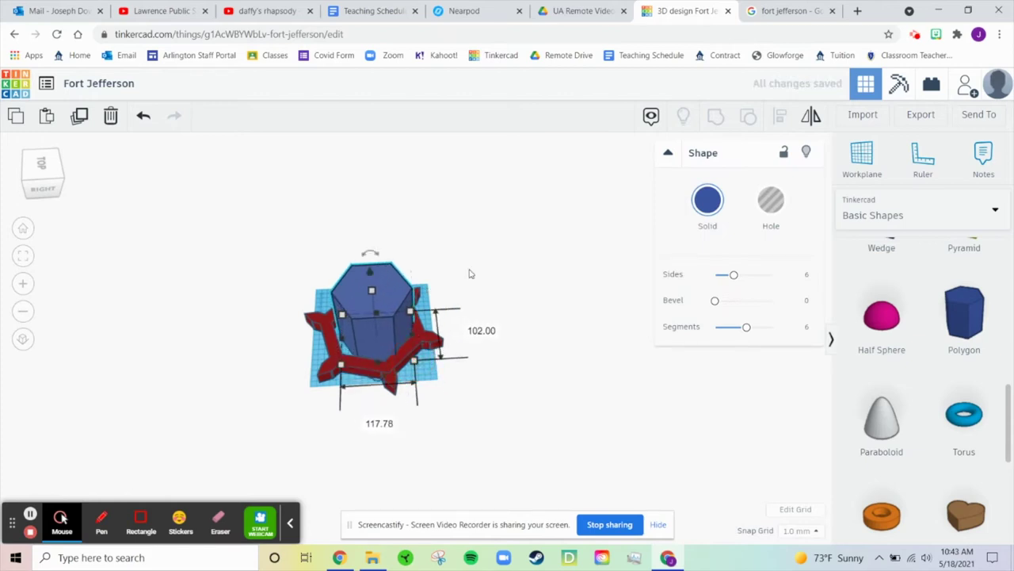
scroll(477, 305, up, 2)
click(53, 170)
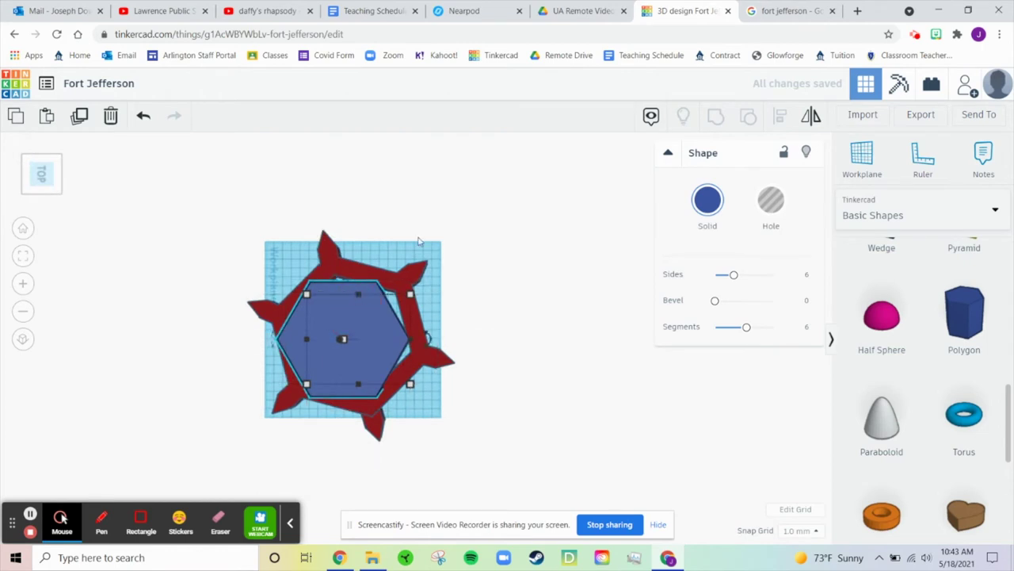
drag(429, 339, 612, 294)
click(561, 235)
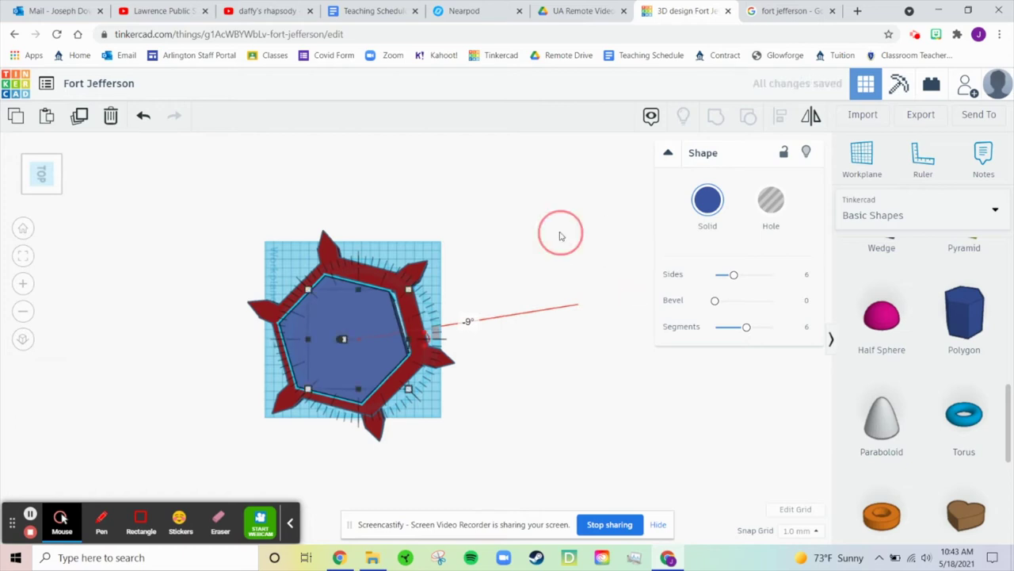
- Reposition the blue polygon and enlarge it proportionally until it fills the space inside the fort's hexagonal wall
click(339, 337)
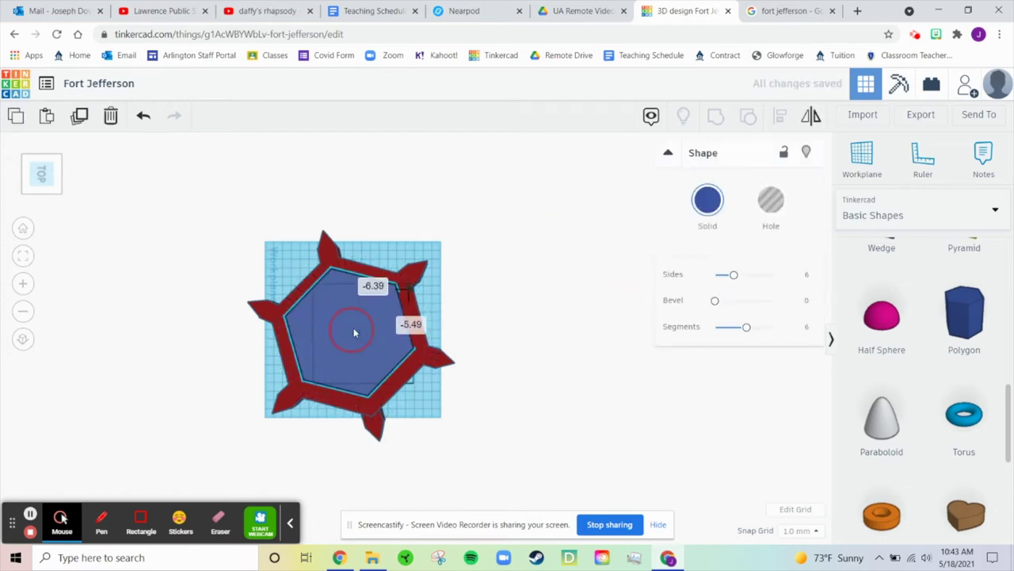
shift+drag(412, 283, 423, 272)
drag(382, 319, 375, 324)
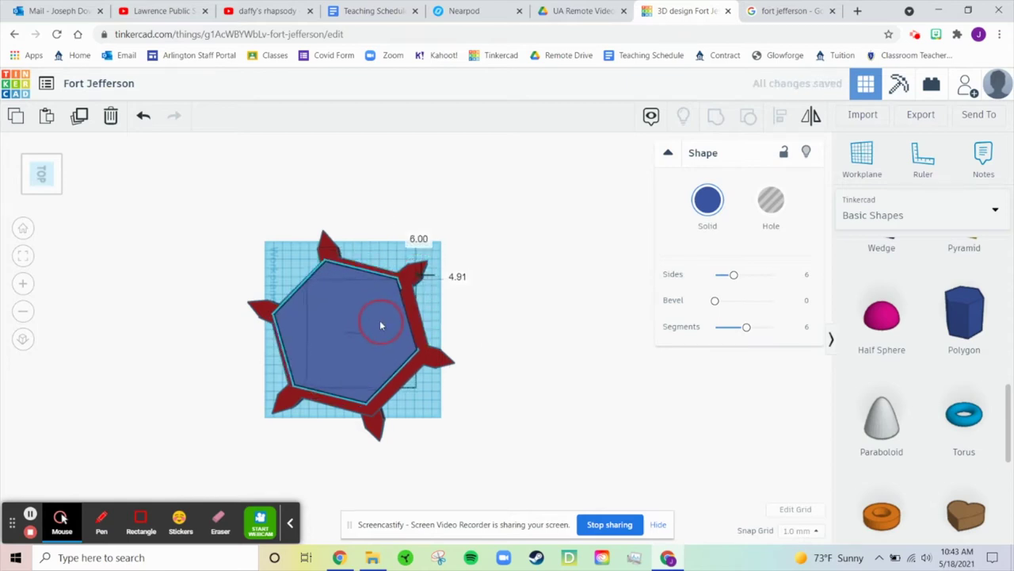
right_drag(381, 320, 567, 317)
drag(326, 407, 318, 424)
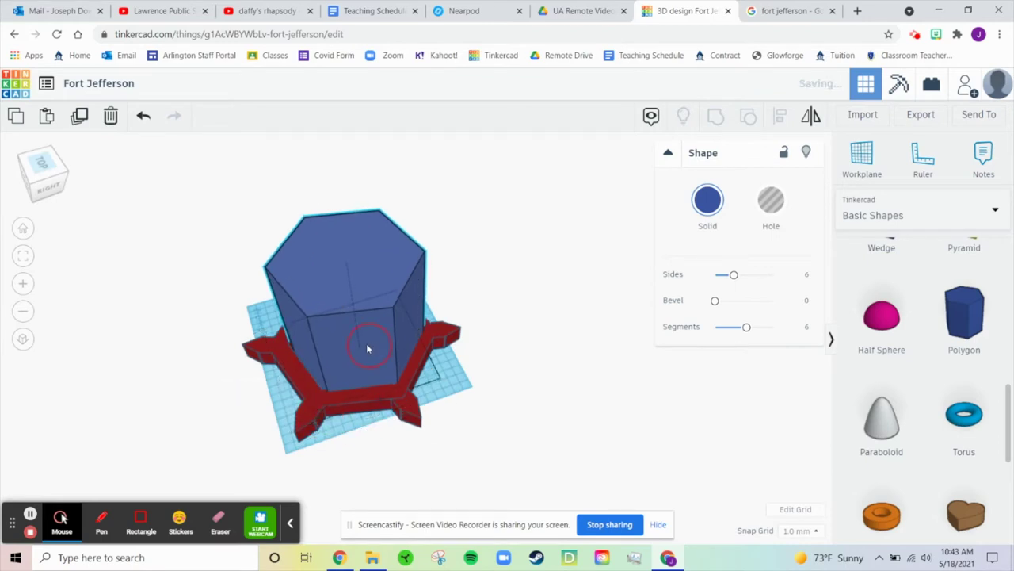
drag(366, 345, 365, 344)
- Align the blue polygon and the red fort wall on their centres along both horizontal axes
click(416, 412)
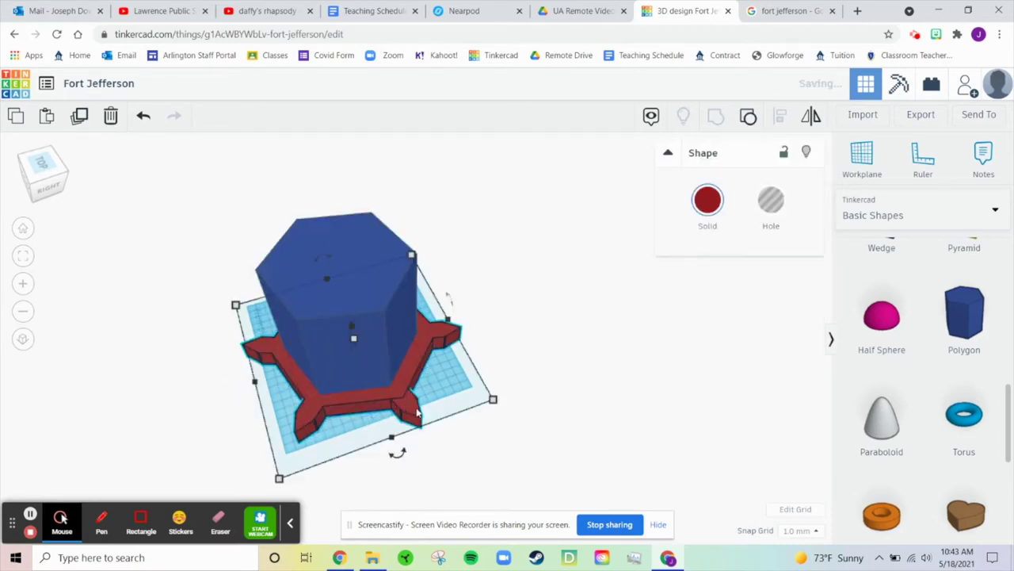
shift+click(353, 246)
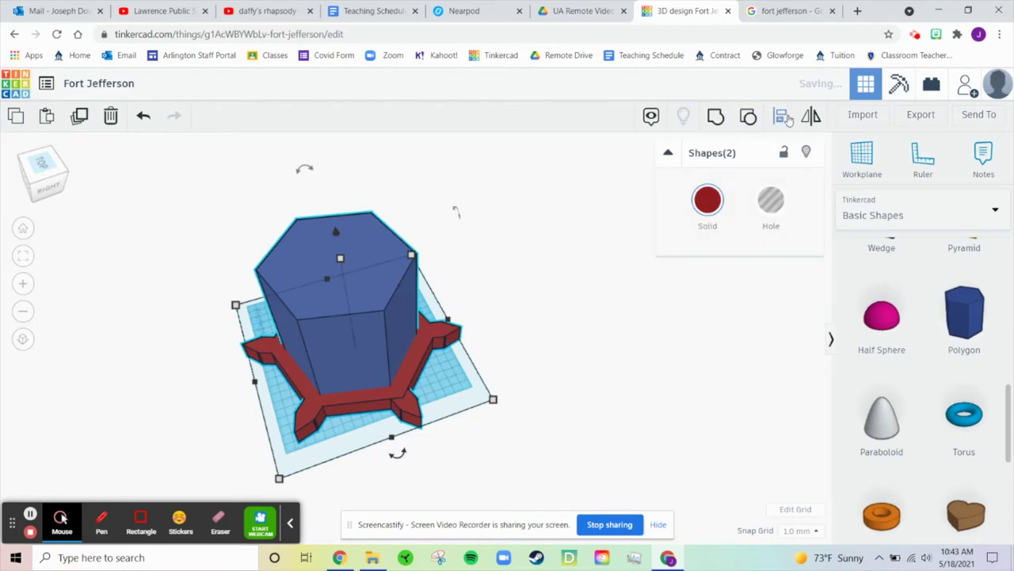
click(783, 118)
click(235, 386)
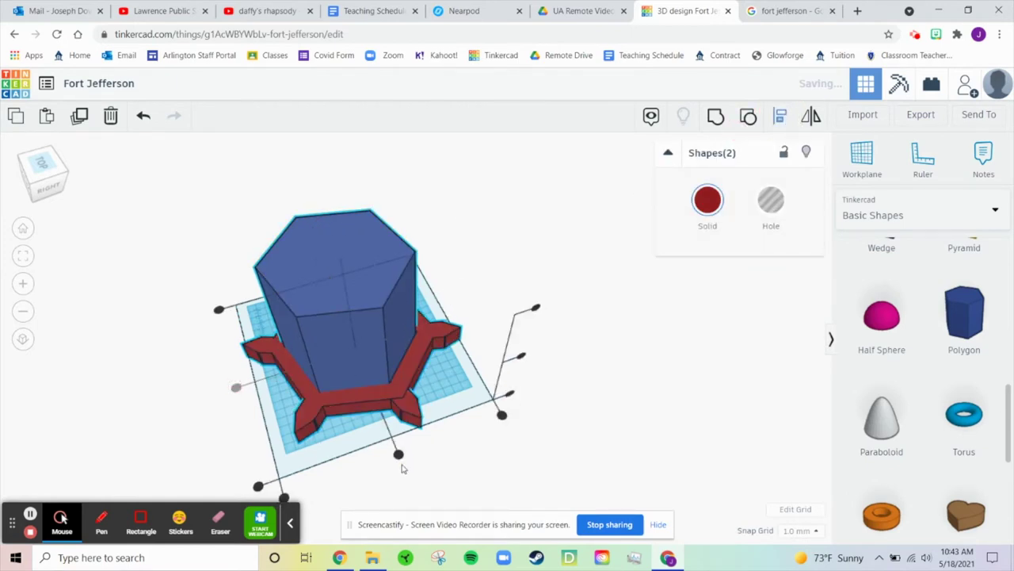
click(399, 454)
click(594, 305)
- Try to flatten the blue polygon and the red fort wall together to a height of 1 mm
right_drag(595, 319, 632, 307)
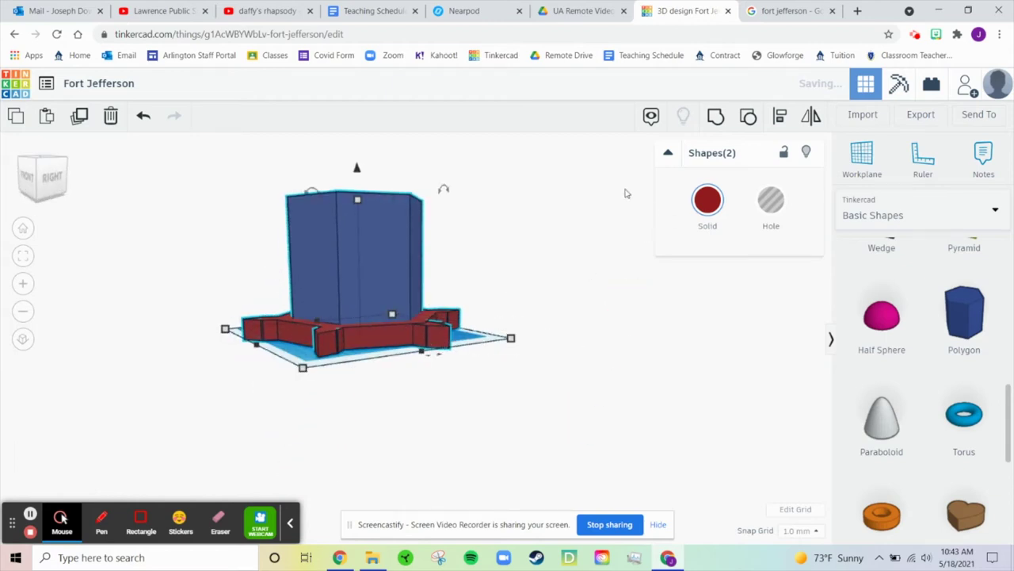
drag(356, 202, 360, 259)
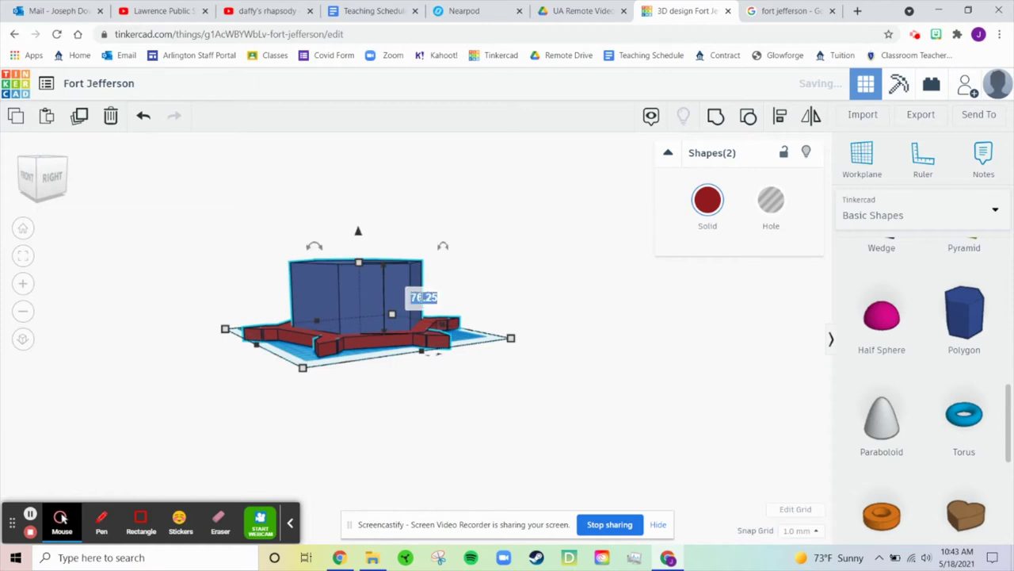
text(1)
key(Return)
key(ctrl+z)
- Undo the shared height change and flatten only the blue polygon to a height of 1 mm
click(341, 271)
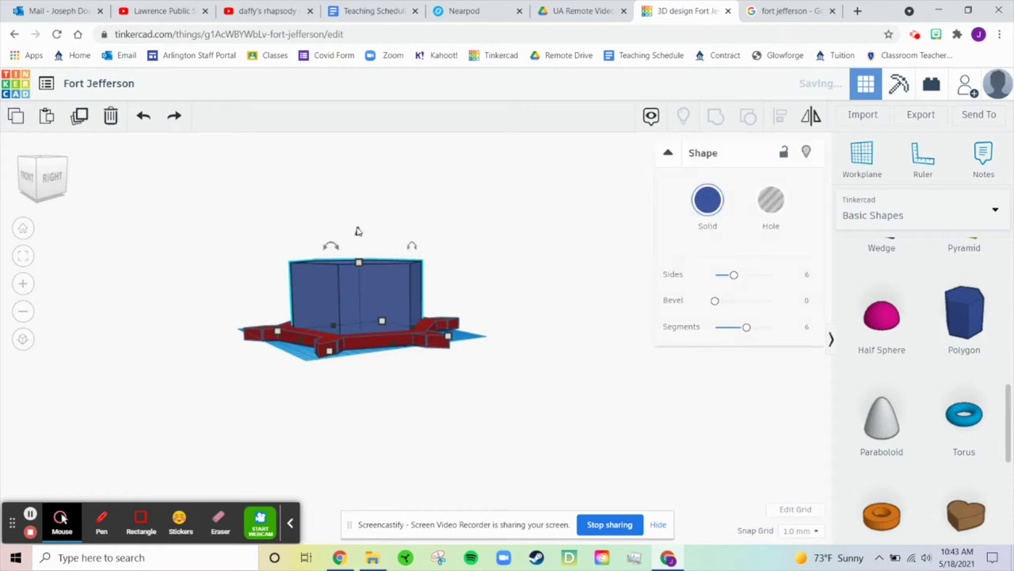
click(150, 114)
drag(354, 193, 358, 252)
key(Return)
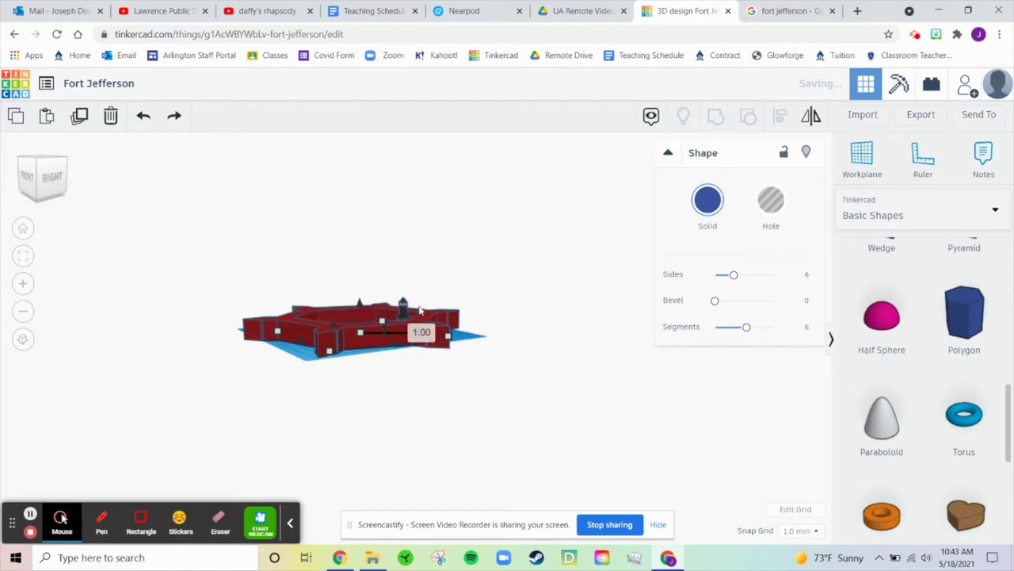
- Change the colour of the flat polygon inside the fort's wall to green
right_drag(516, 291, 555, 409)
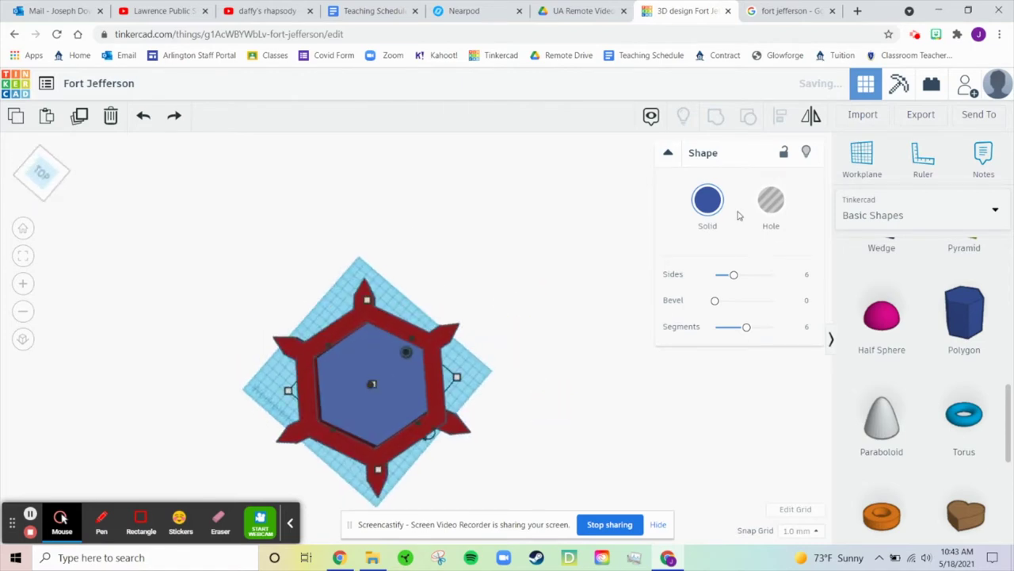
click(707, 202)
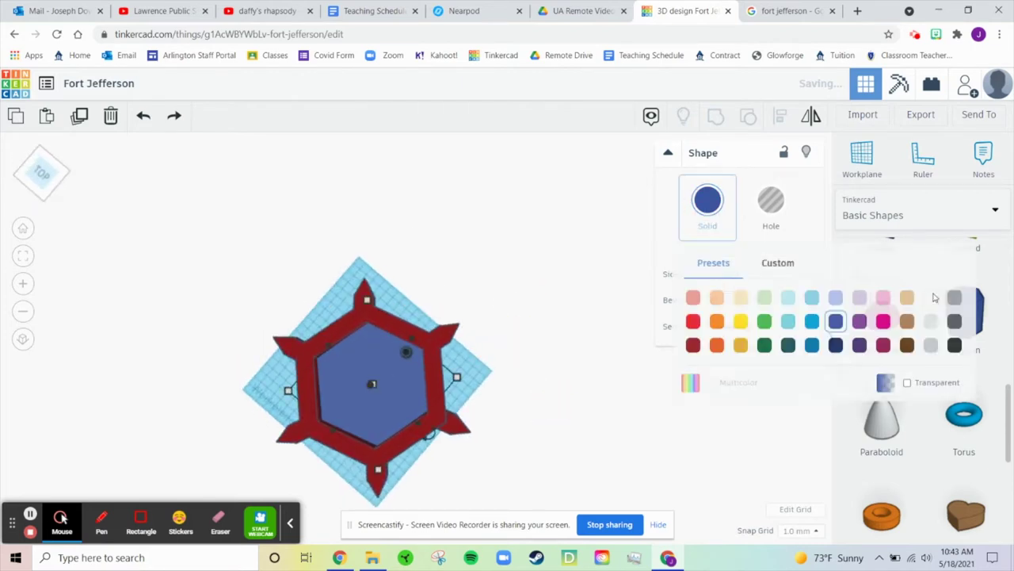
click(765, 322)
click(618, 312)
right_drag(591, 349, 482, 346)
scroll(482, 346, up, 3)
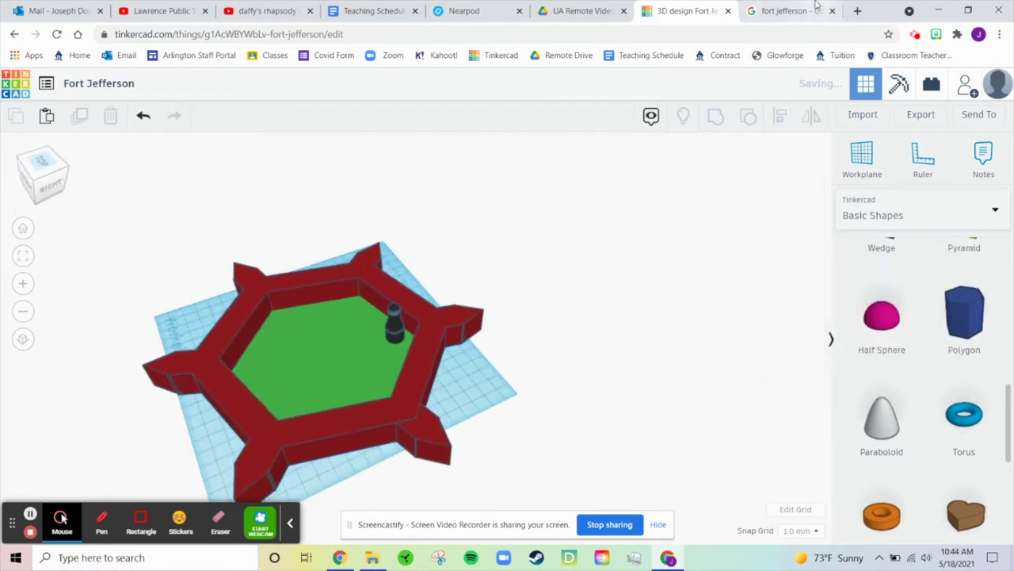
- Switch to the Google image results and examine the aerial photo and the museum model of Fort Jefferson
click(799, 11)
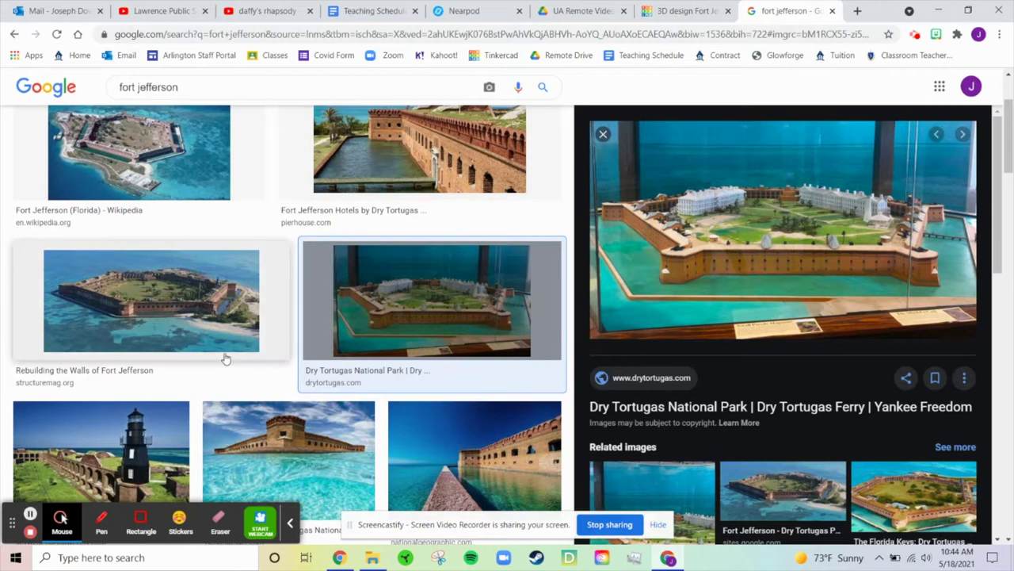
click(155, 332)
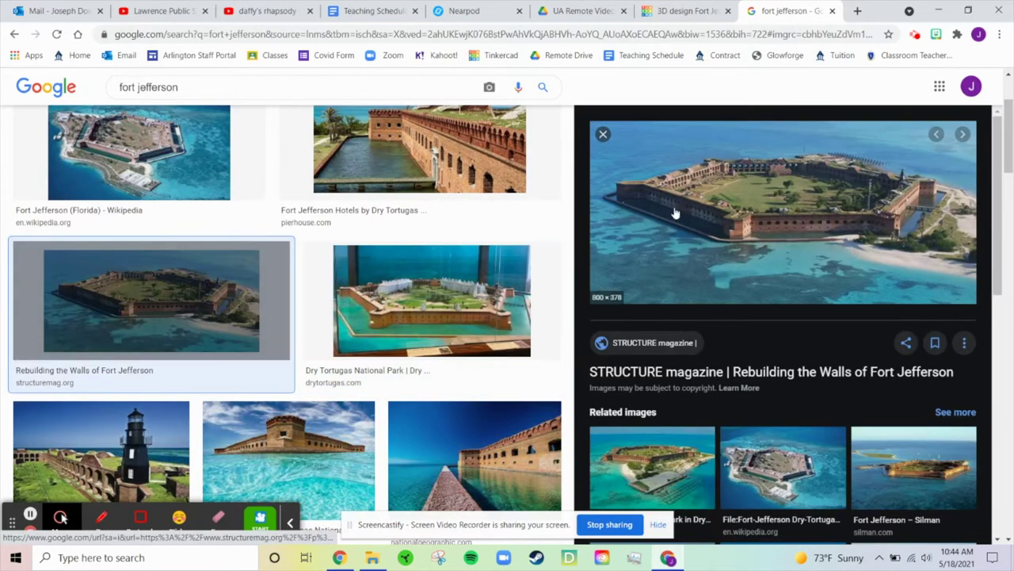
click(432, 301)
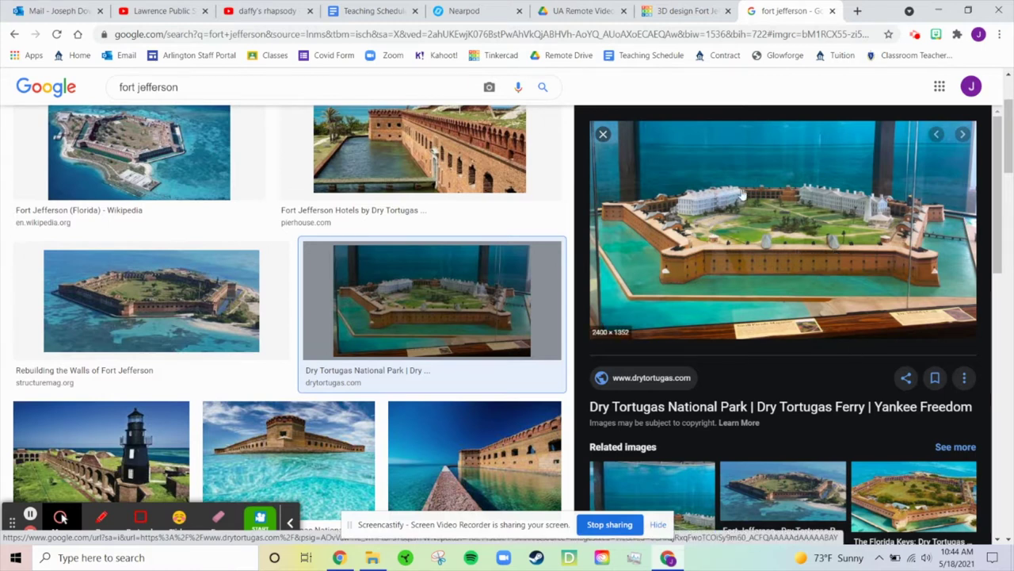
click(174, 297)
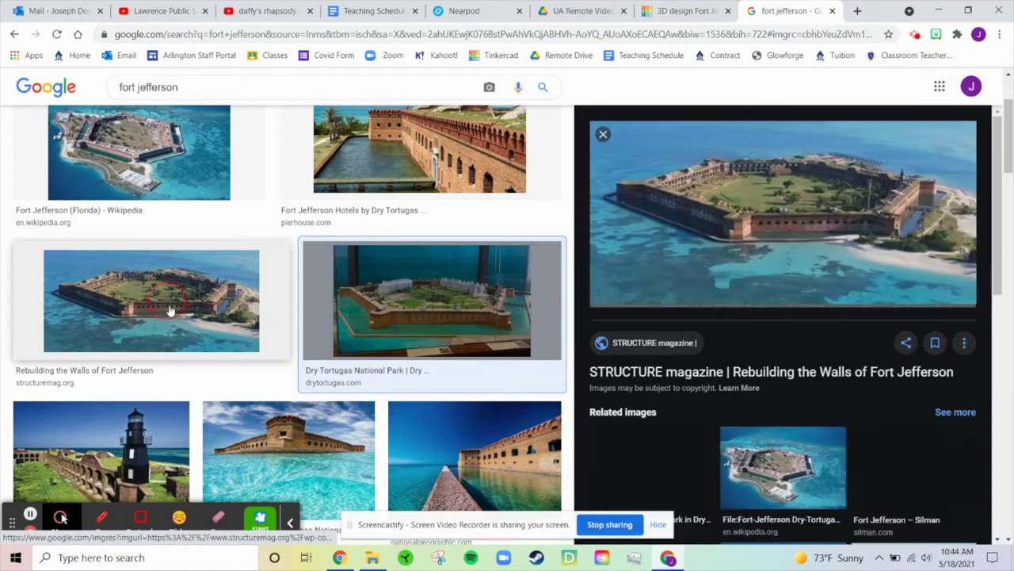
- Return to the Tinkercad design and add a six-sided polygon beside the fort, enlarged beyond the fort's overall size
click(686, 11)
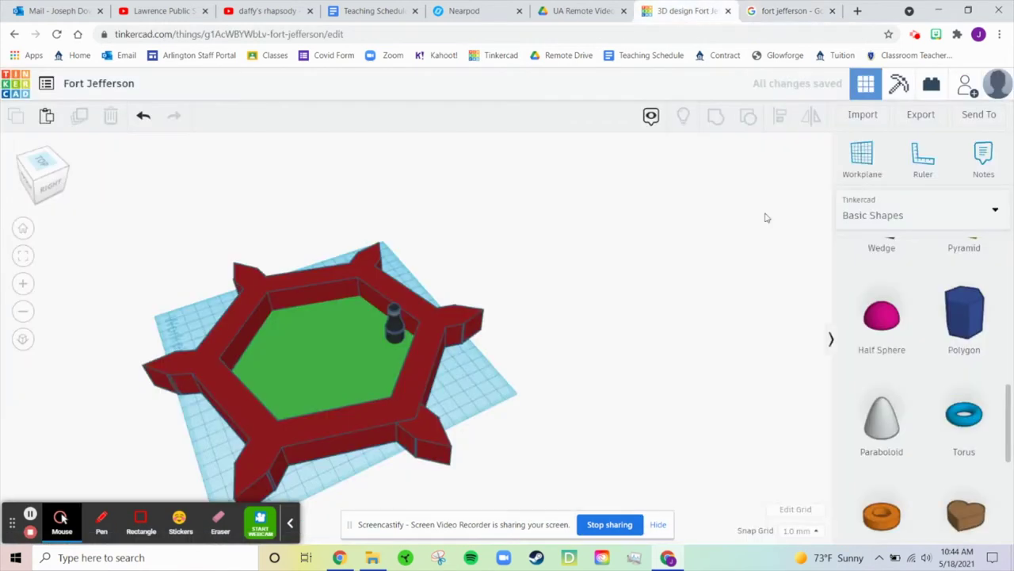
scroll(775, 290, down, 2)
drag(968, 320, 898, 331)
click(463, 253)
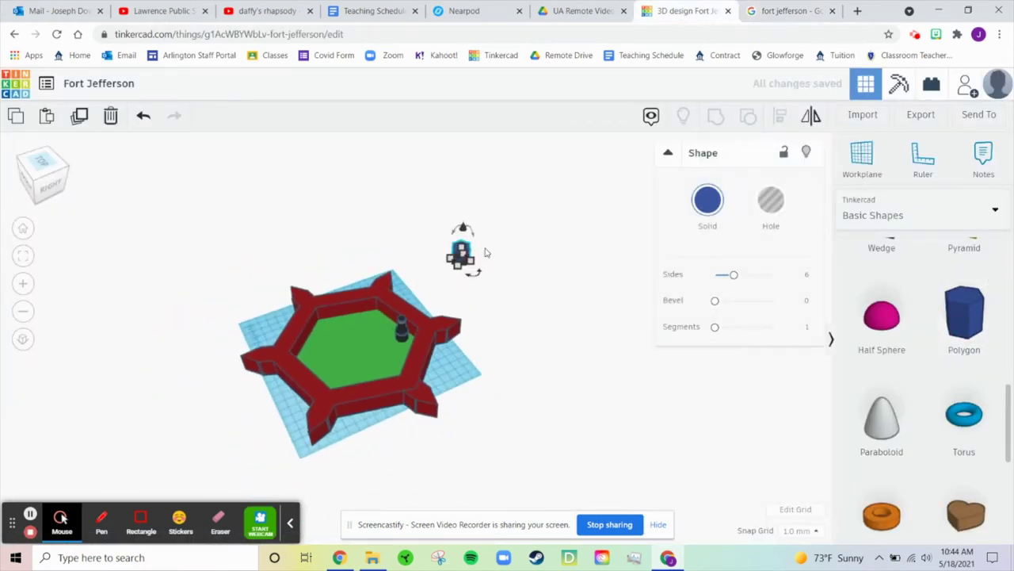
scroll(486, 259, up, 3)
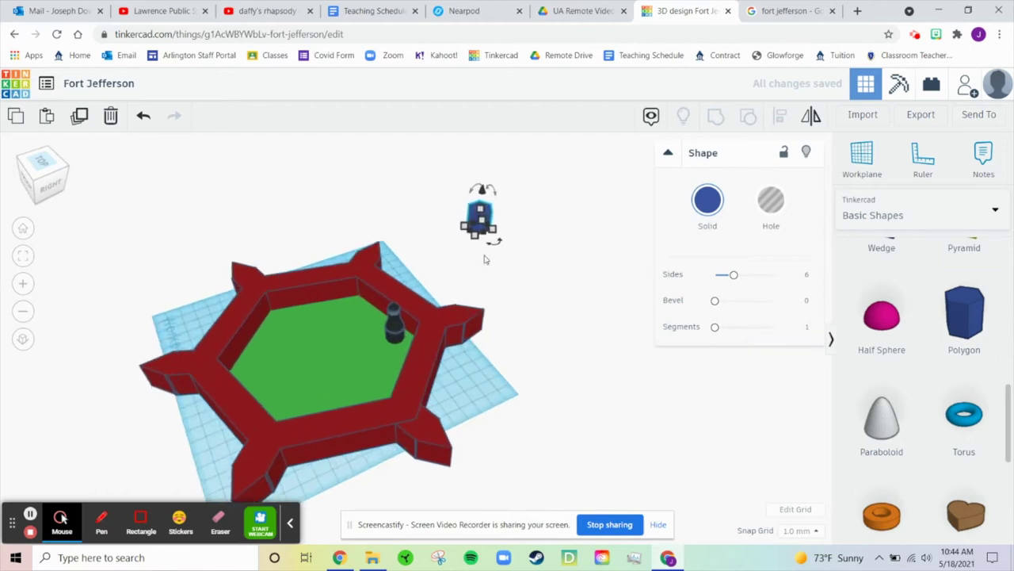
drag(478, 246, 502, 437)
scroll(471, 251, down, 3)
drag(471, 251, 618, 222)
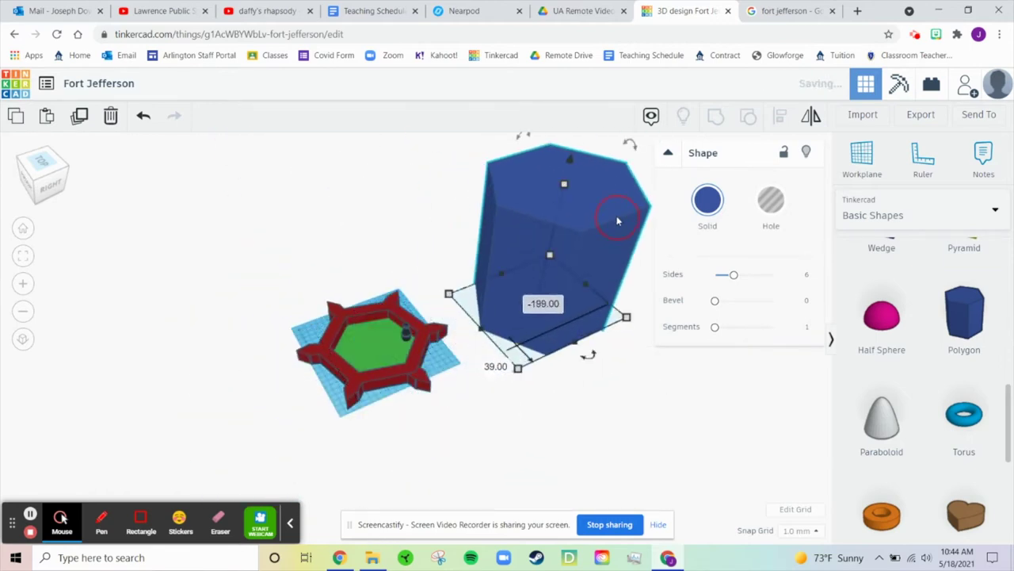
- Add a second large polygon of the same size and align the two on their centres along both horizontal axes
drag(951, 325, 709, 456)
click(536, 188)
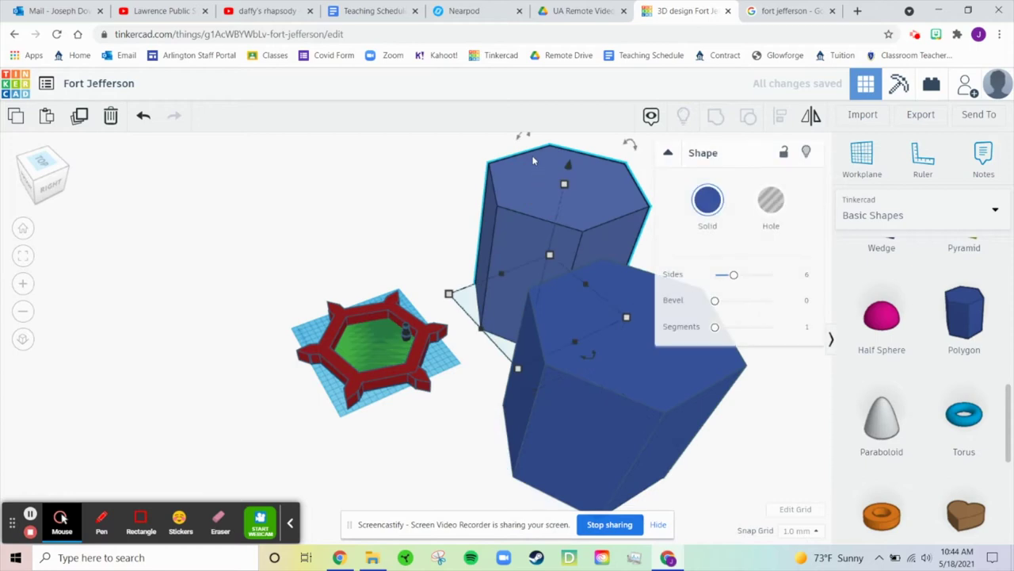
drag(471, 164, 704, 418)
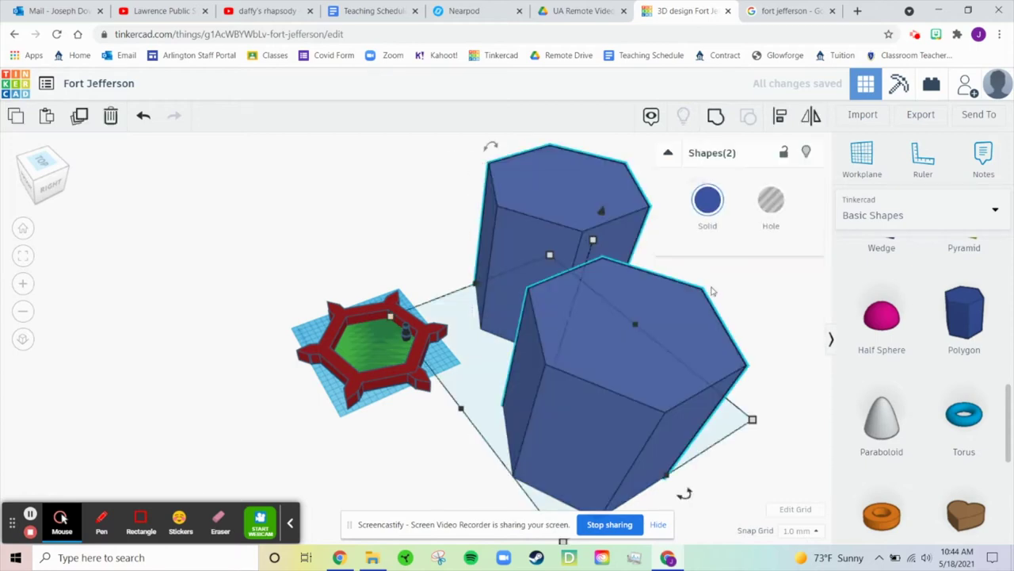
click(779, 116)
click(444, 416)
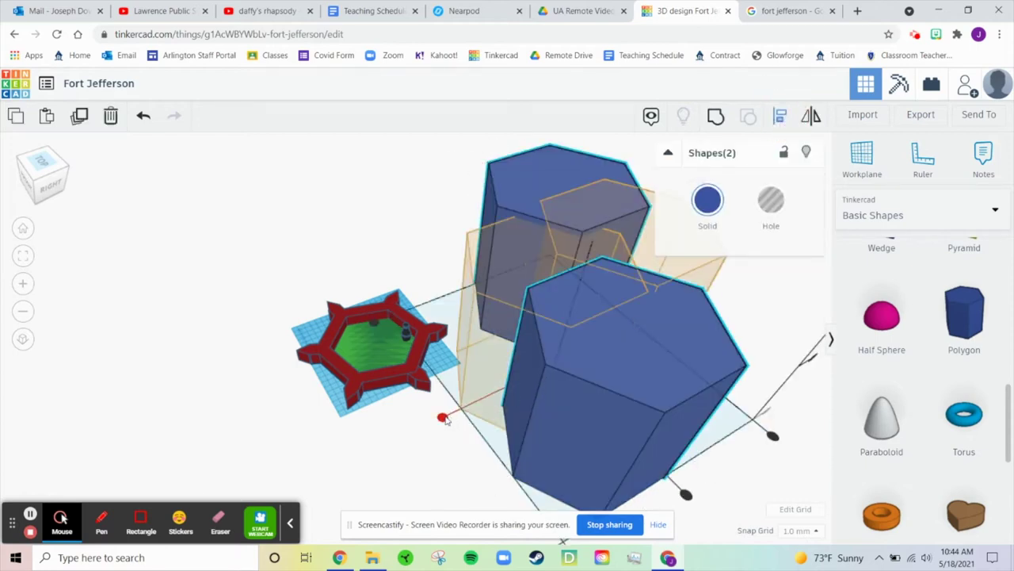
click(616, 423)
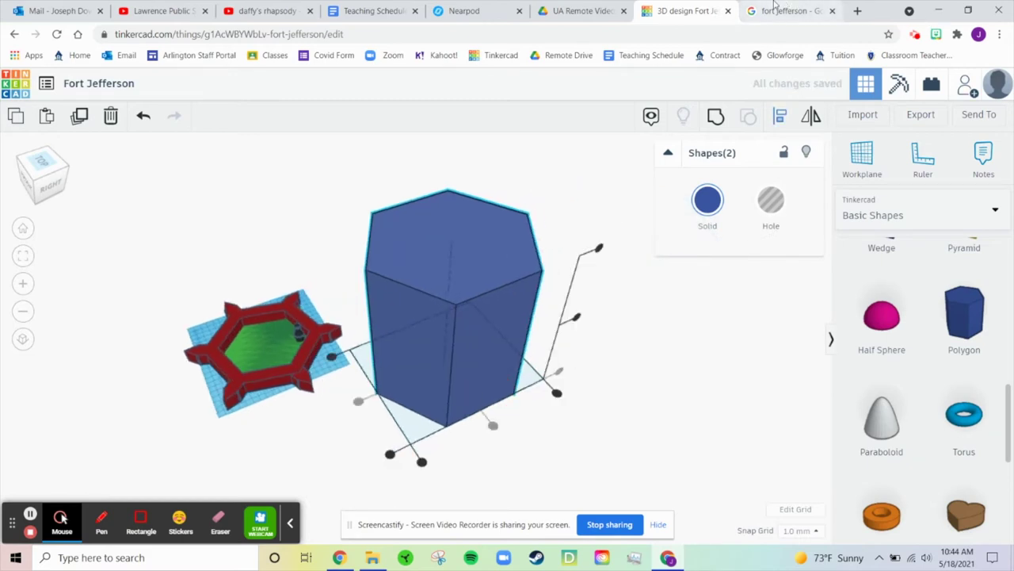
- Check the aerial photo of Fort Jefferson again and return to the Tinkercad design
click(792, 11)
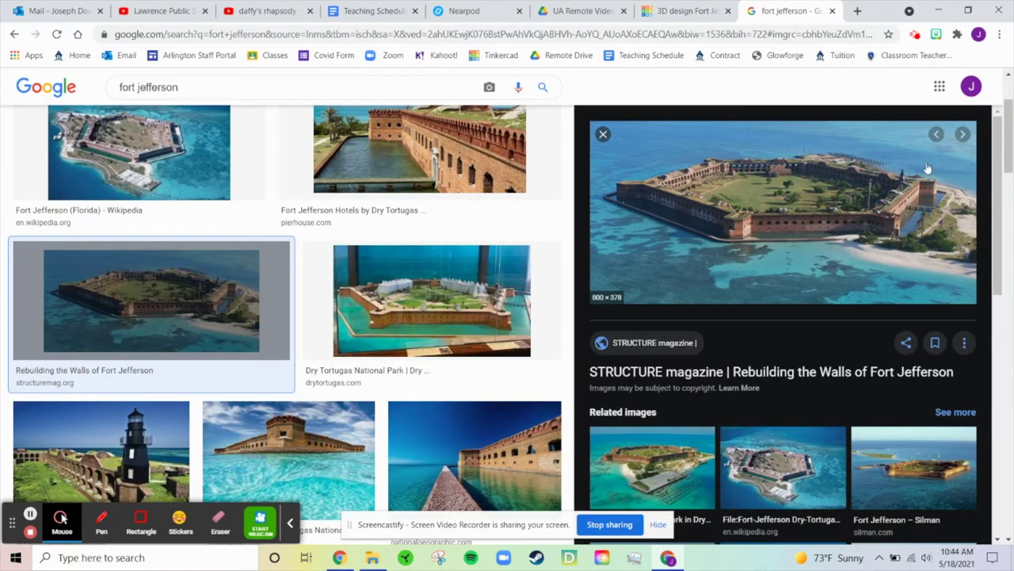
click(685, 11)
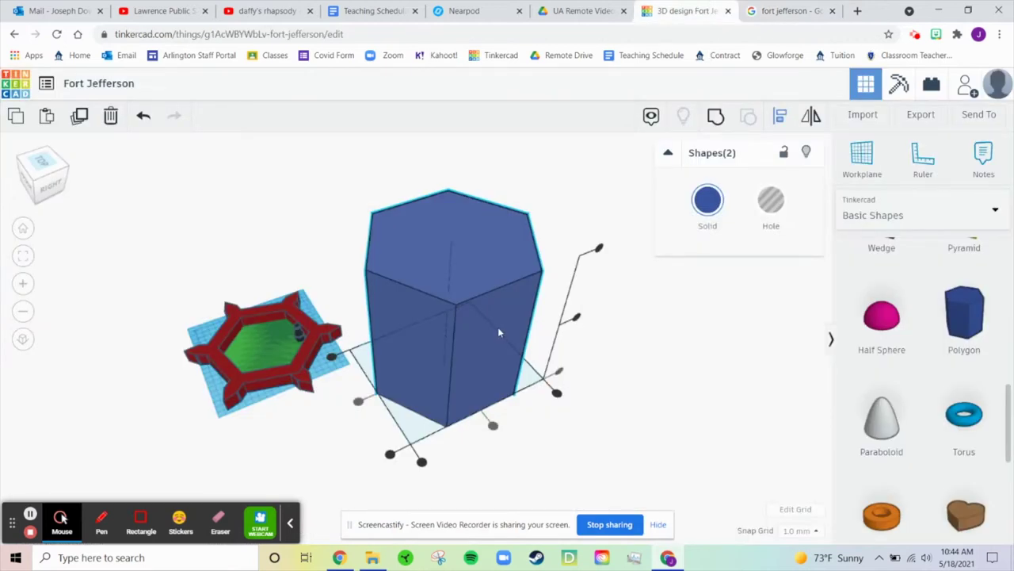
click(688, 413)
- Resize one of the two large polygons to about 171.5 by 148.5 mm and 371 mm tall, and turn it into a hole
click(488, 253)
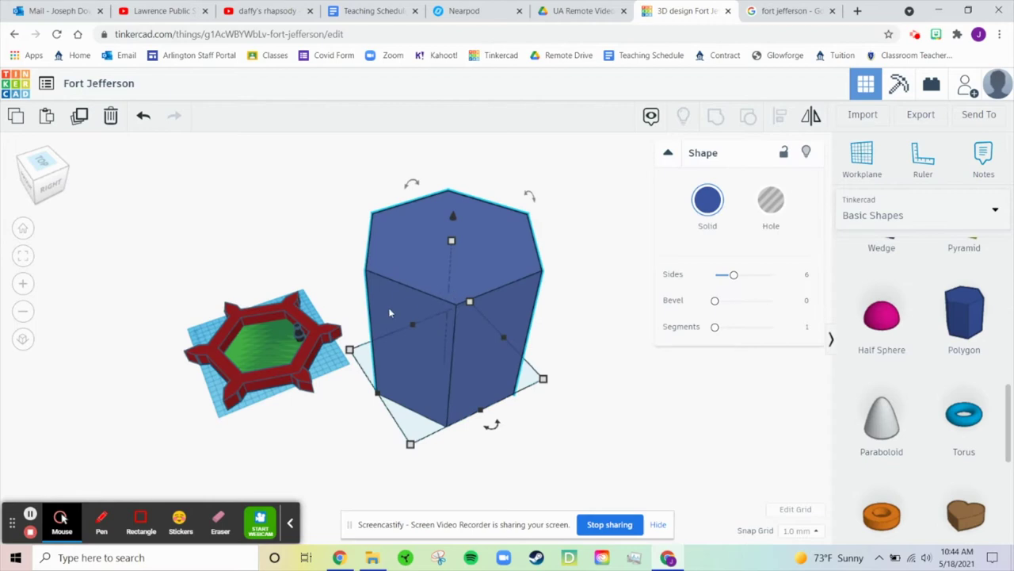
drag(359, 354, 402, 364)
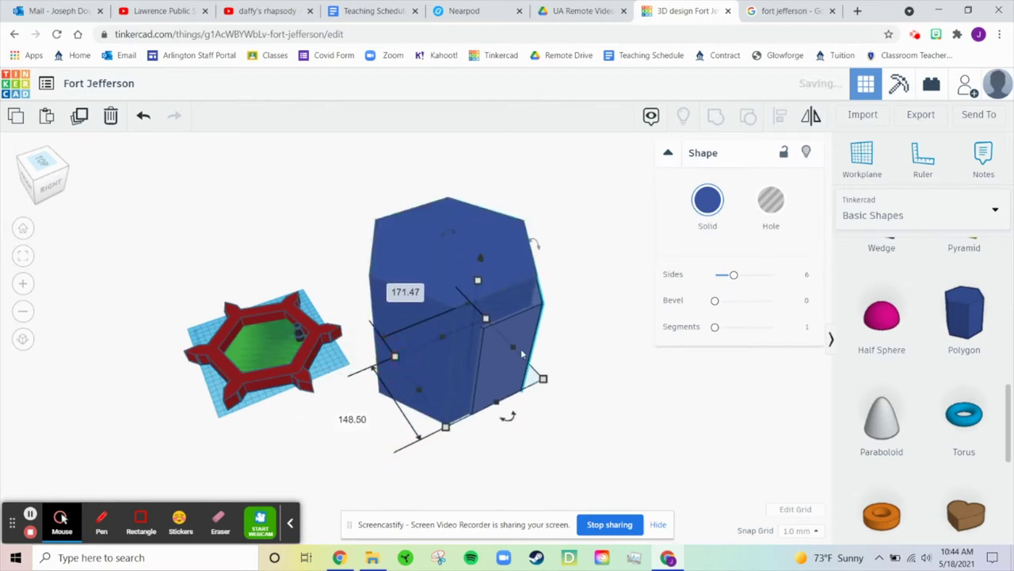
drag(502, 361, 484, 408)
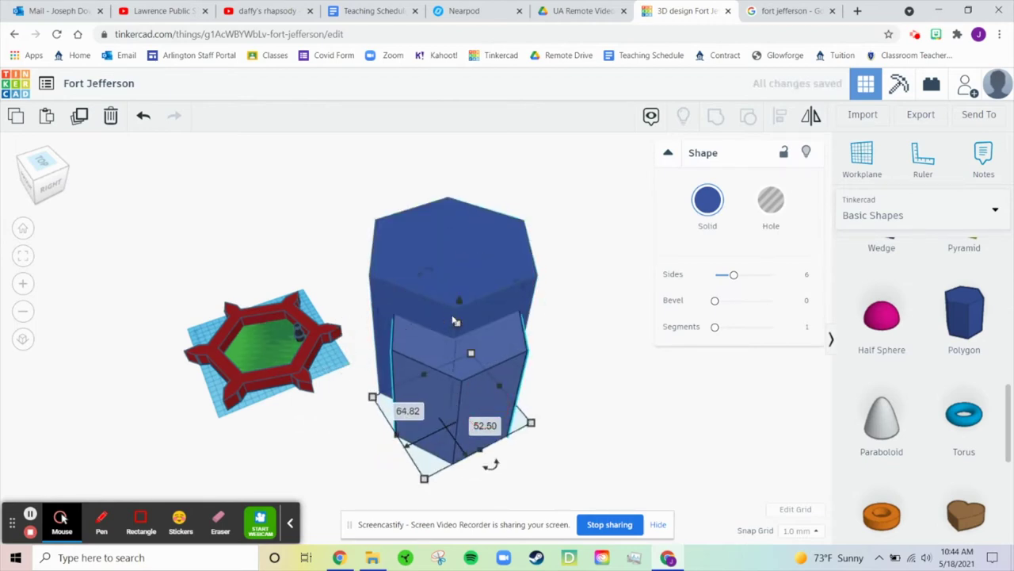
drag(476, 273, 499, 288)
click(771, 200)
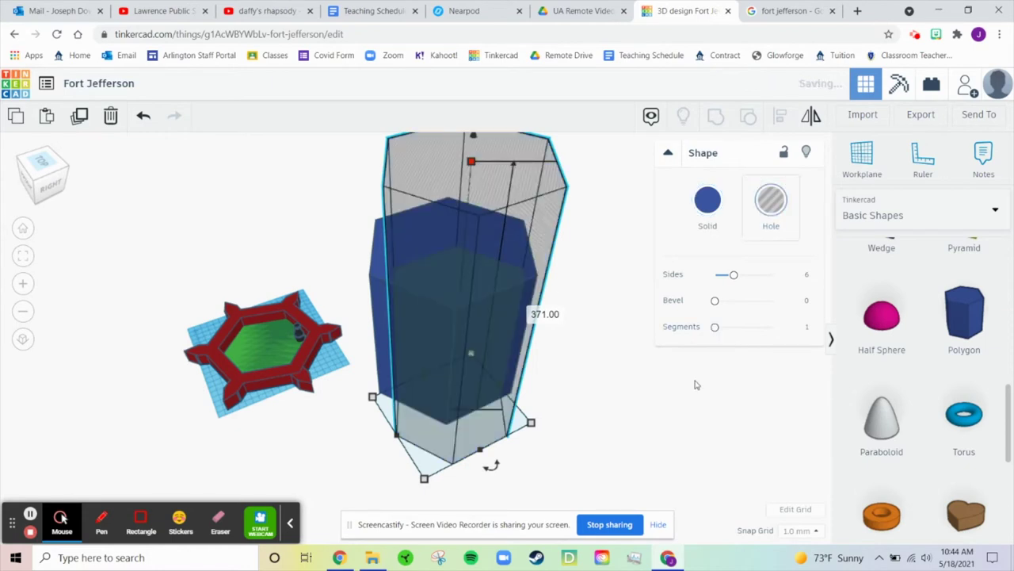
- Move the hole over the middle of the large blue polygon and align the two on their centres along both horizontal axes
scroll(502, 290, down, 3)
click(472, 269)
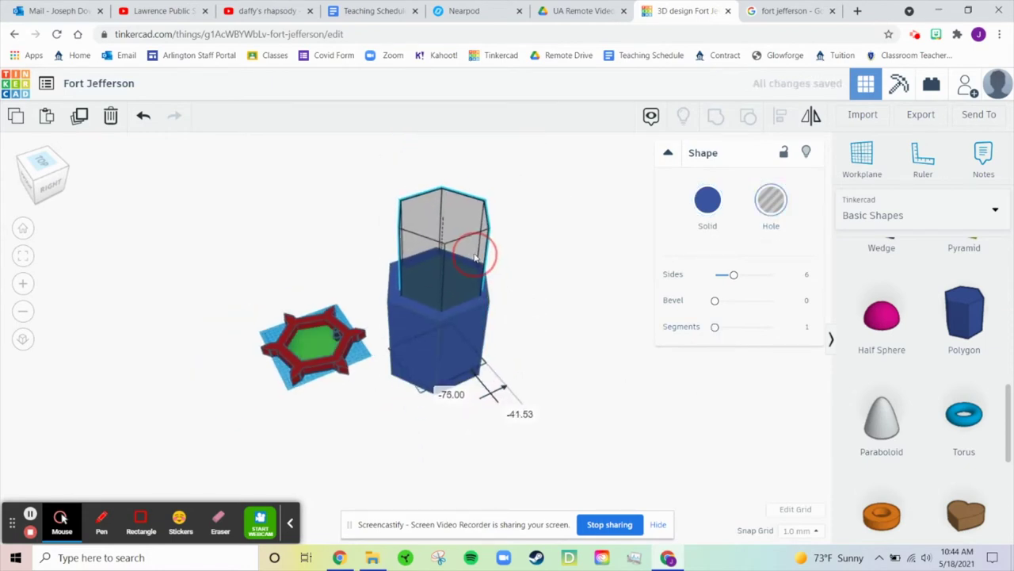
click(575, 240)
drag(482, 369, 524, 440)
drag(445, 266, 424, 183)
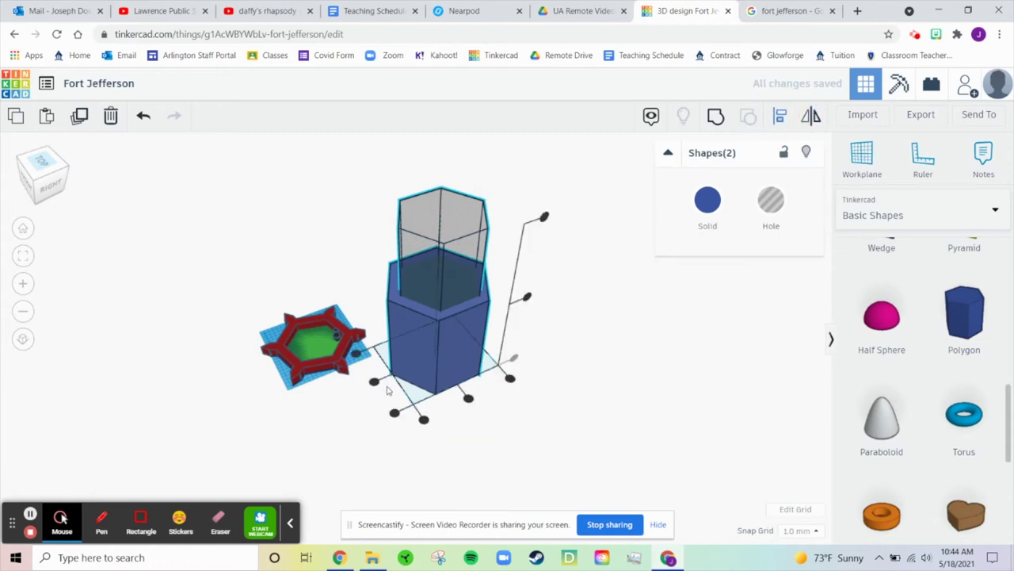
click(373, 381)
click(469, 399)
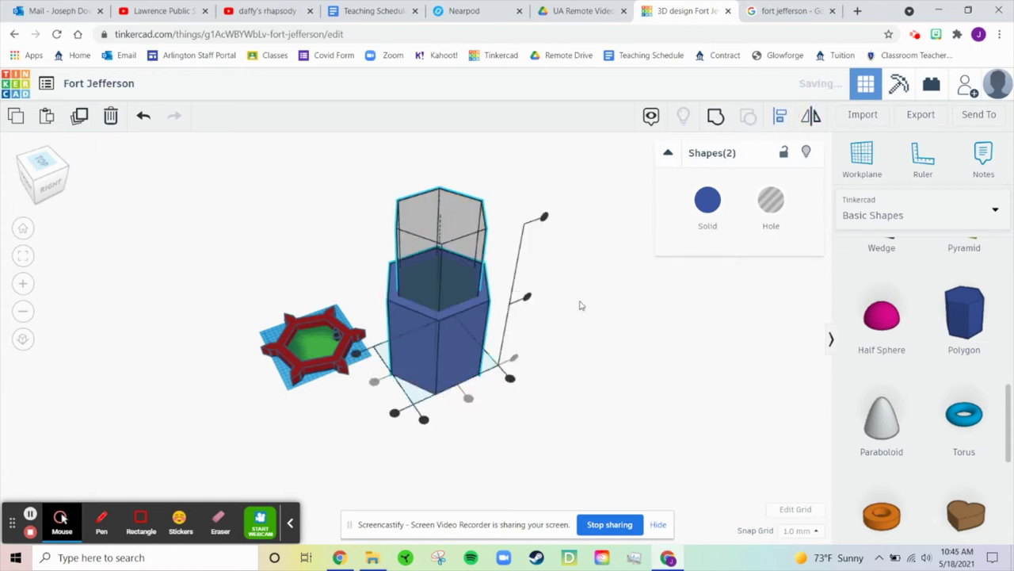
- Lower the hexagonal hole by 68 mm so that it passes through the bottom of the blue polygon
click(633, 384)
click(449, 218)
drag(441, 191, 454, 228)
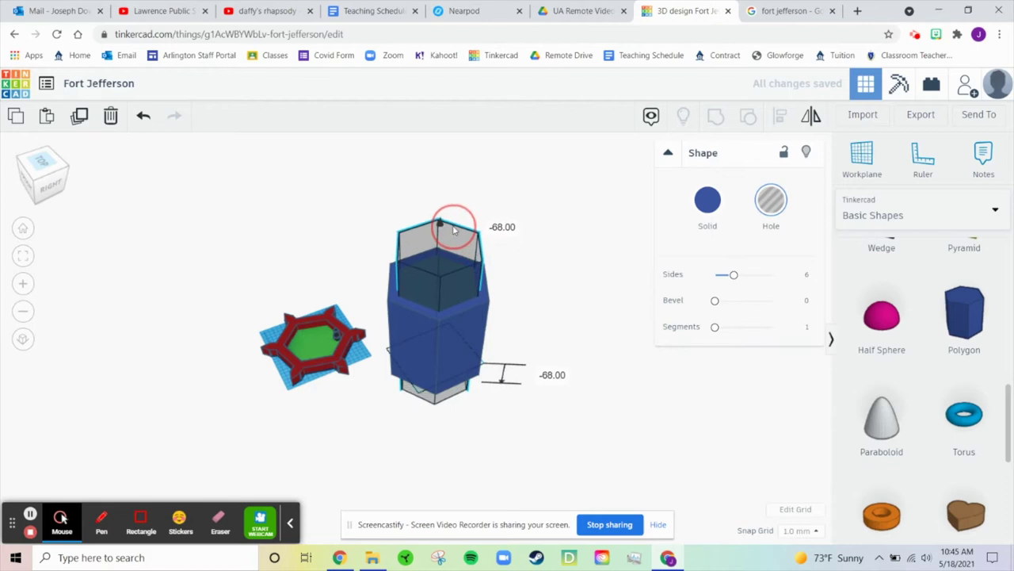
- Try grouping the hole with the large blue polygon to cut a hexagonal opening, and undo the grouping
drag(436, 187, 533, 436)
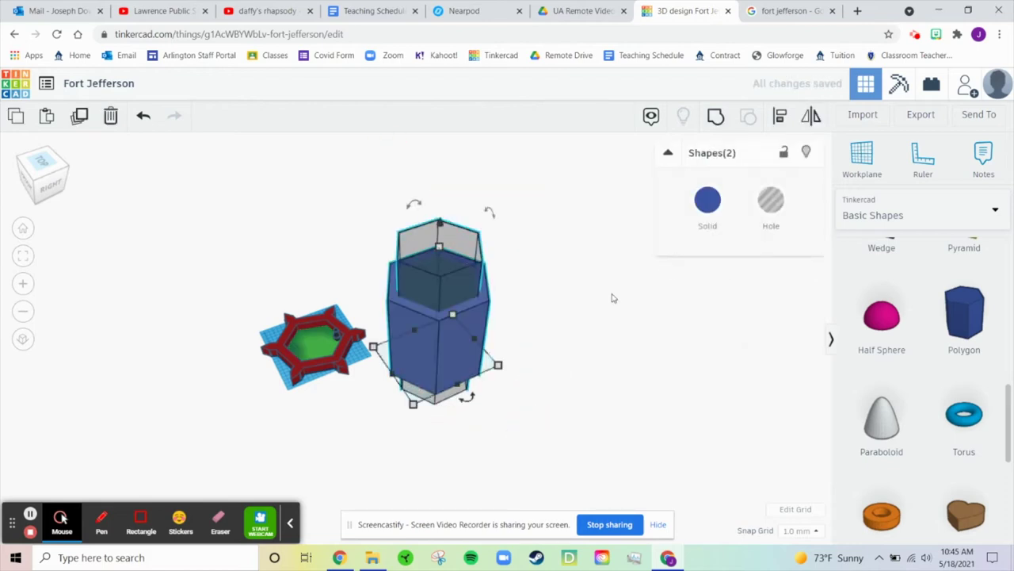
click(728, 119)
right_drag(565, 342, 575, 419)
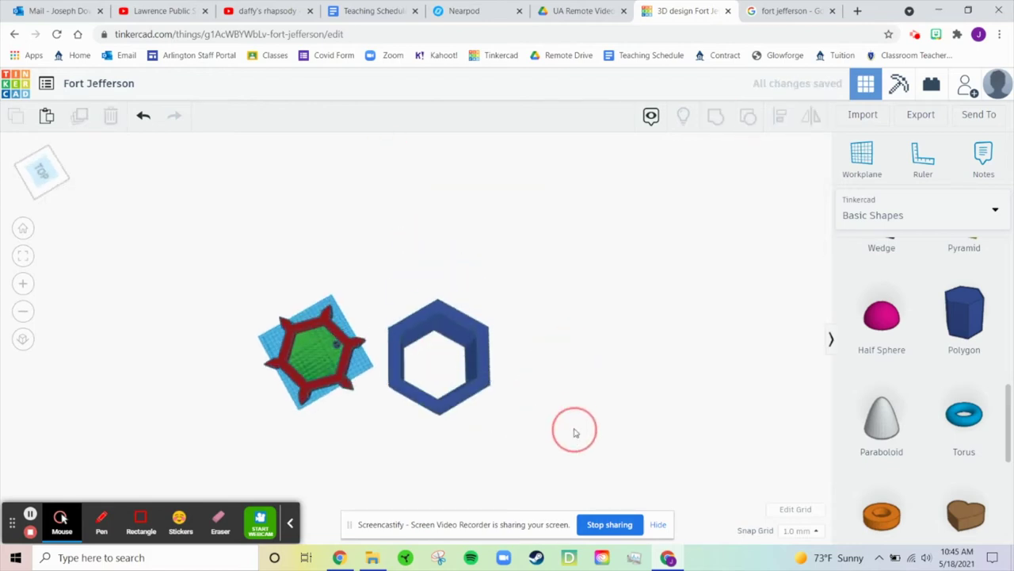
key(ctrl+z)
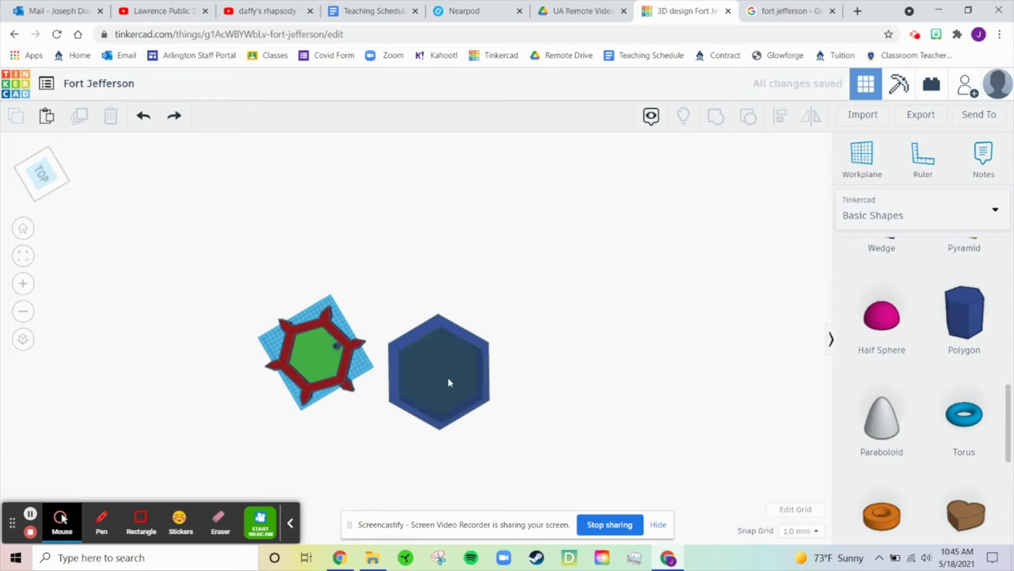
- Enlarge the hole slightly and realign it with the large blue polygon on their centres along both horizontal axes
click(448, 378)
mouse_move(387, 357)
mouse_down()
mouse_move(367, 358)
mouse_move(386, 357)
mouse_up()
drag(428, 283, 493, 438)
click(779, 119)
click(465, 415)
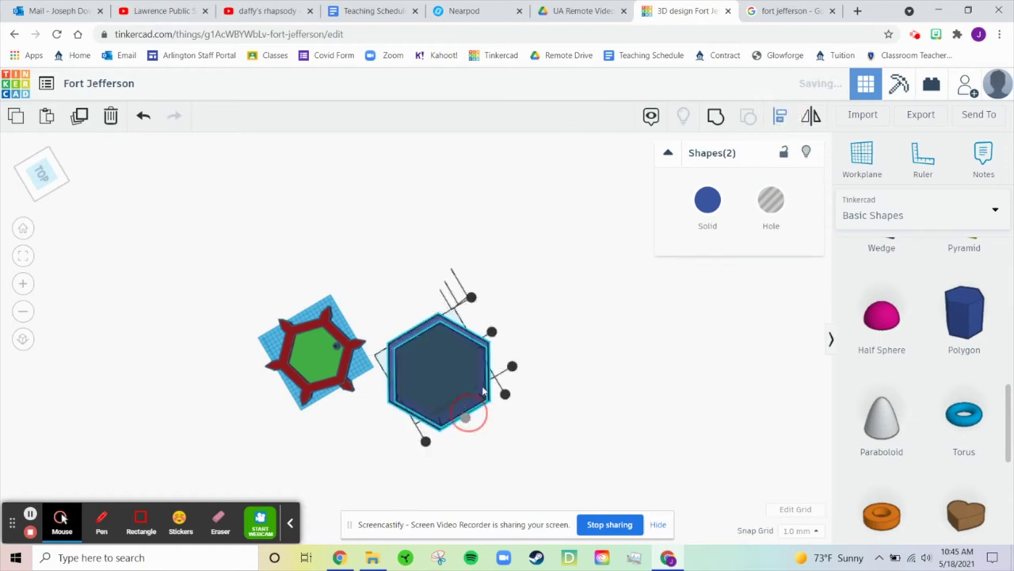
- Try grouping the enlarged hole with the blue polygon, undo it and reselect the hole
right_drag(594, 432, 571, 388)
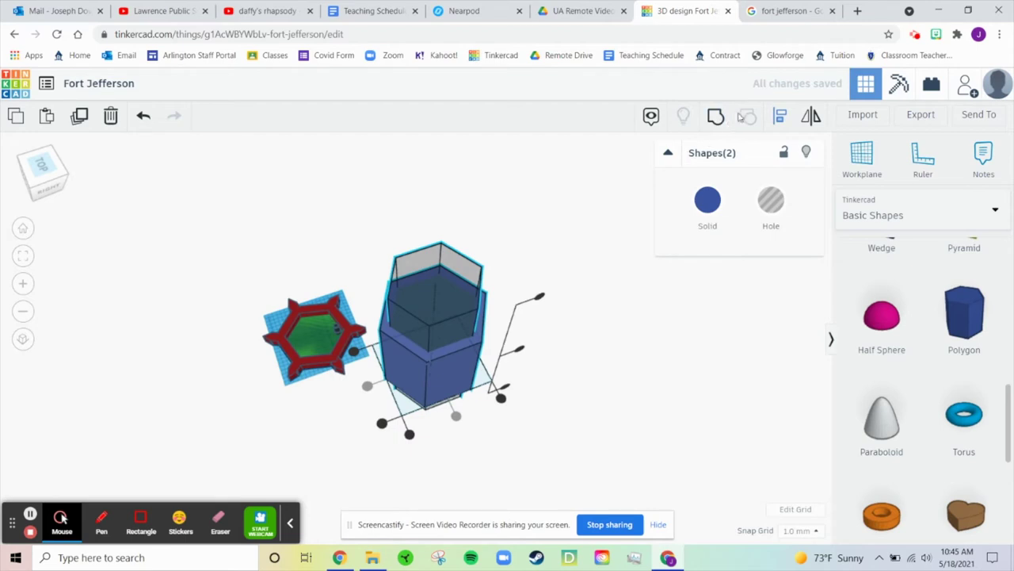
click(718, 119)
right_drag(616, 299, 586, 424)
click(451, 333)
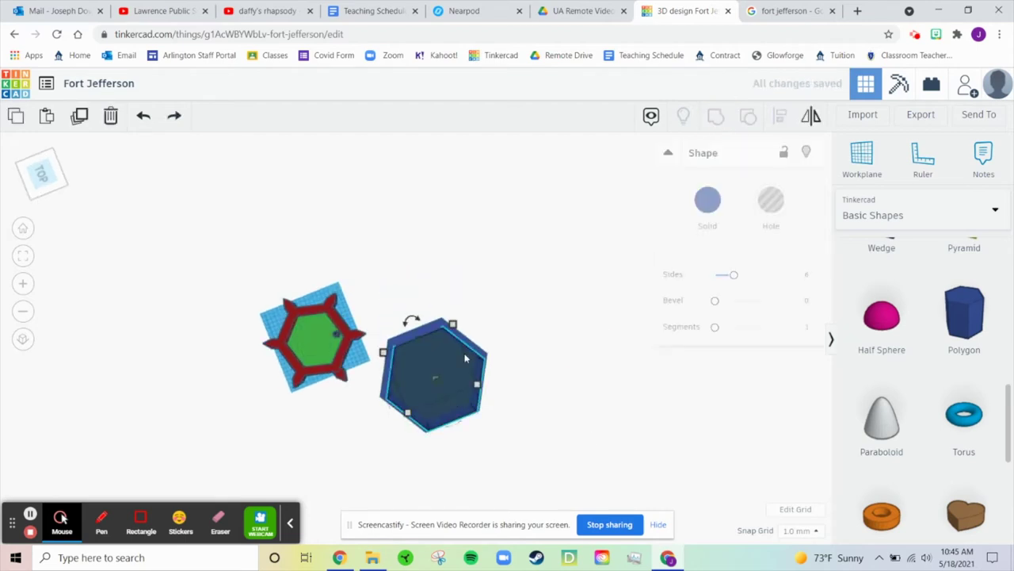
- Enlarge the hexagonal hole slightly and centre it on the blue polygon along both horizontal axes
drag(454, 328, 452, 322)
drag(412, 282, 537, 427)
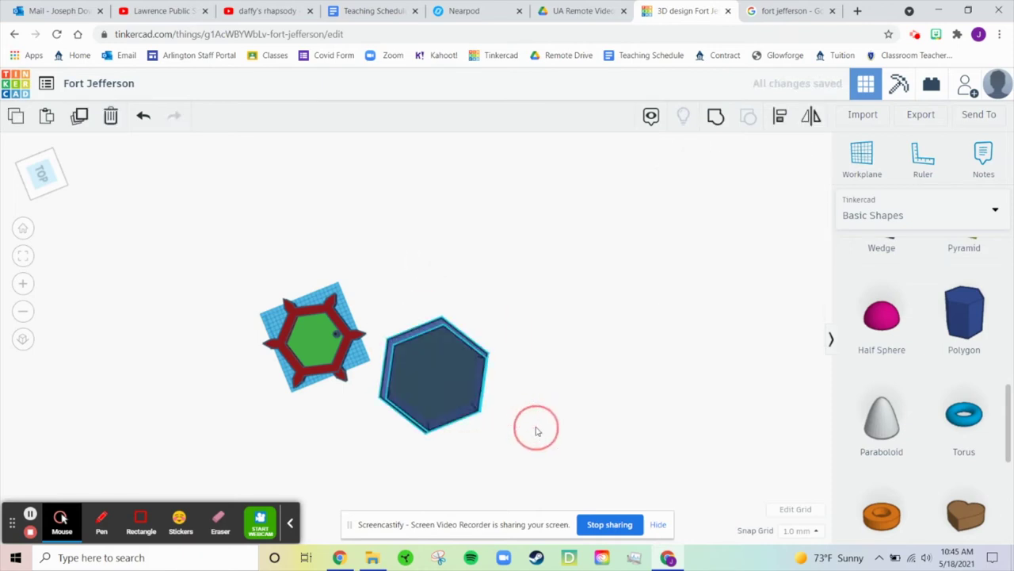
click(779, 116)
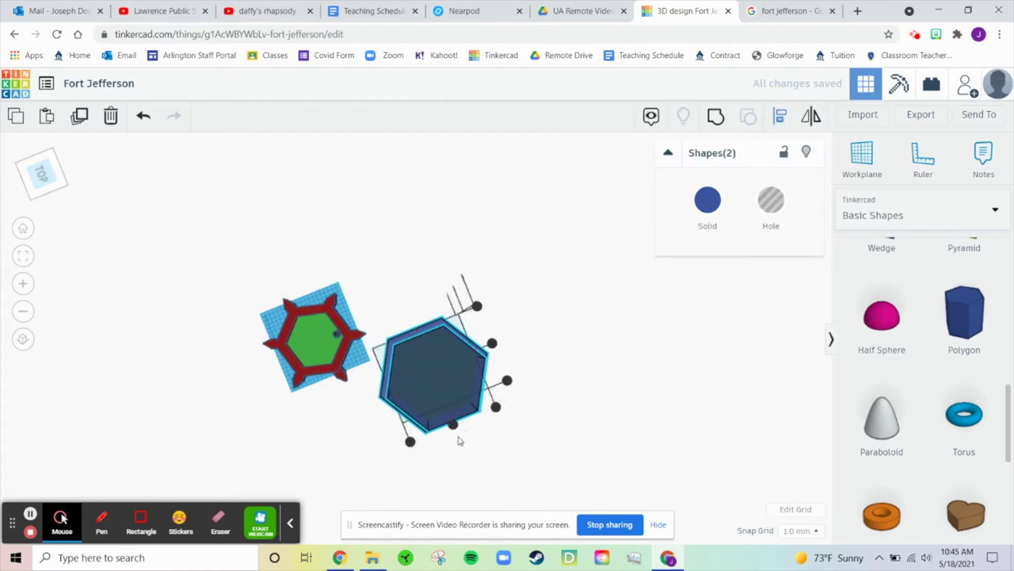
right_drag(593, 391, 579, 349)
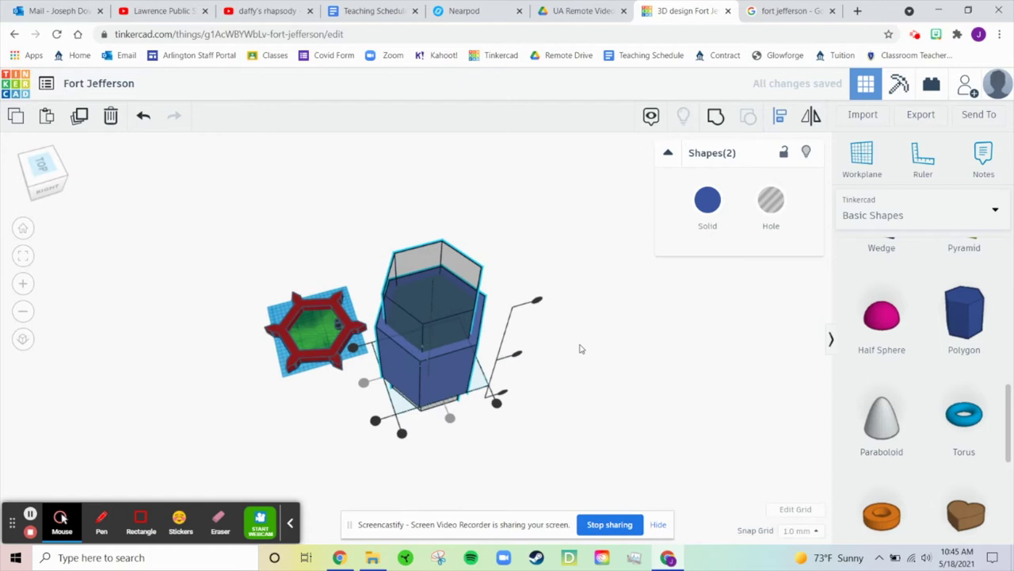
click(437, 315)
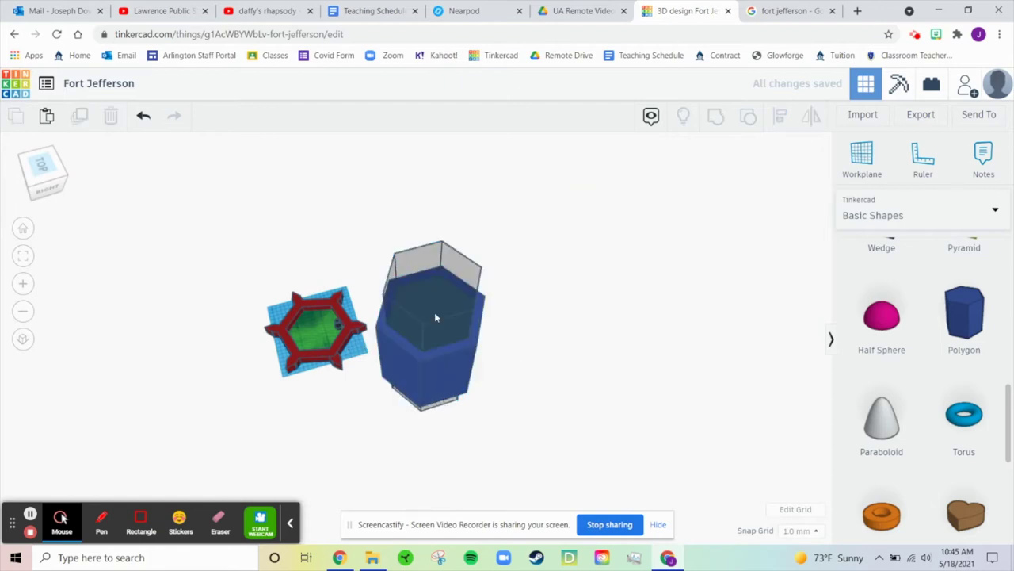
- Widen the hexagonal hole a little more for a thinner wall and realign its centre with the blue polygon
drag(400, 405, 401, 409)
click(572, 340)
drag(458, 172, 482, 453)
click(770, 116)
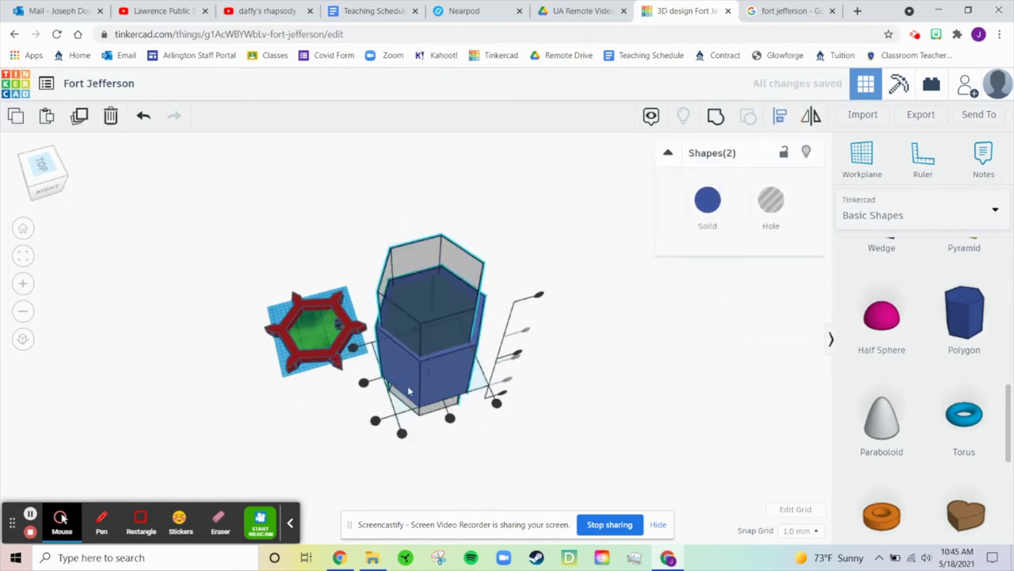
click(451, 419)
click(604, 283)
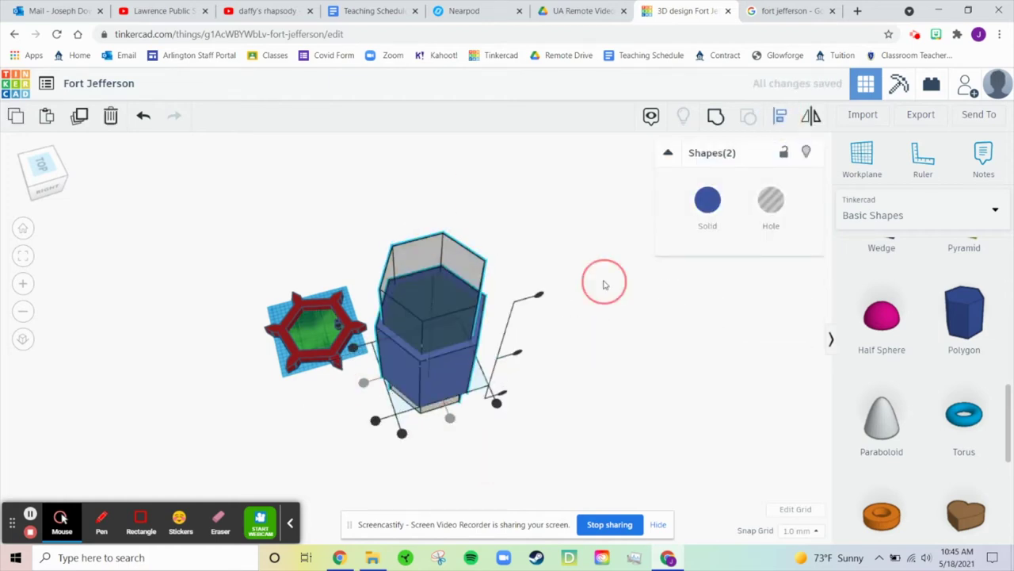
- Group the enlarged hole with the blue polygon to cut it into a hollow hexagonal ring
drag(425, 253, 491, 454)
key(ctrl+z)
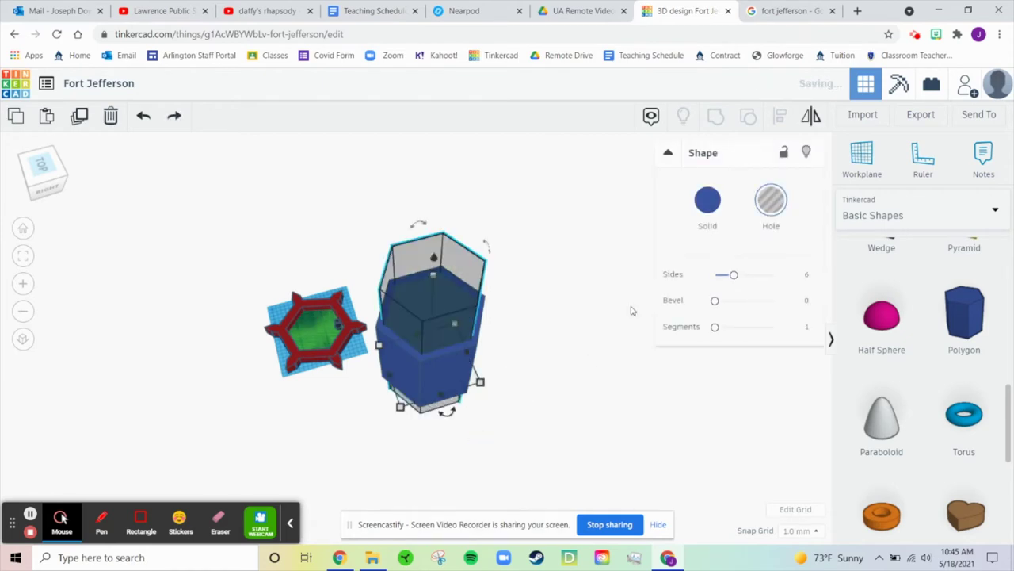
click(544, 412)
drag(432, 488, 507, 226)
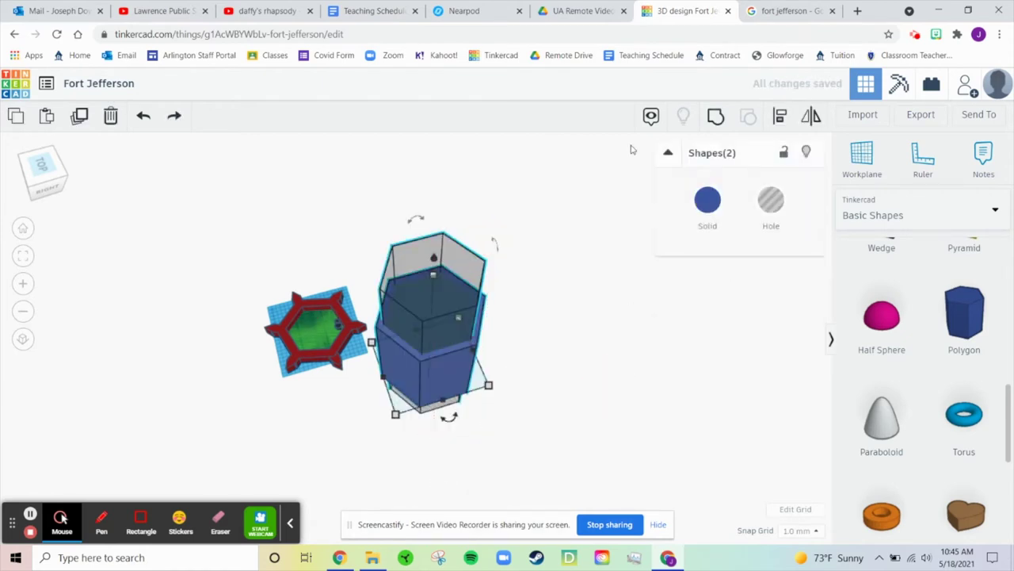
click(715, 116)
- Flatten the blue hexagonal ring to a height of 5 mm
right_drag(566, 301, 586, 291)
drag(433, 244, 438, 308)
click(497, 324)
text(5)
key(Return)
click(609, 325)
right_drag(609, 325, 512, 366)
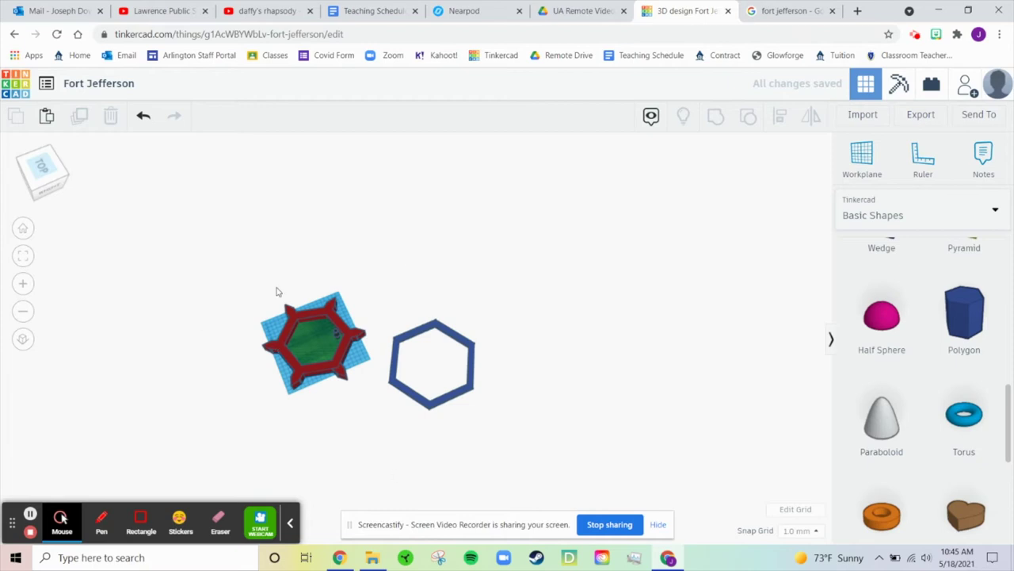